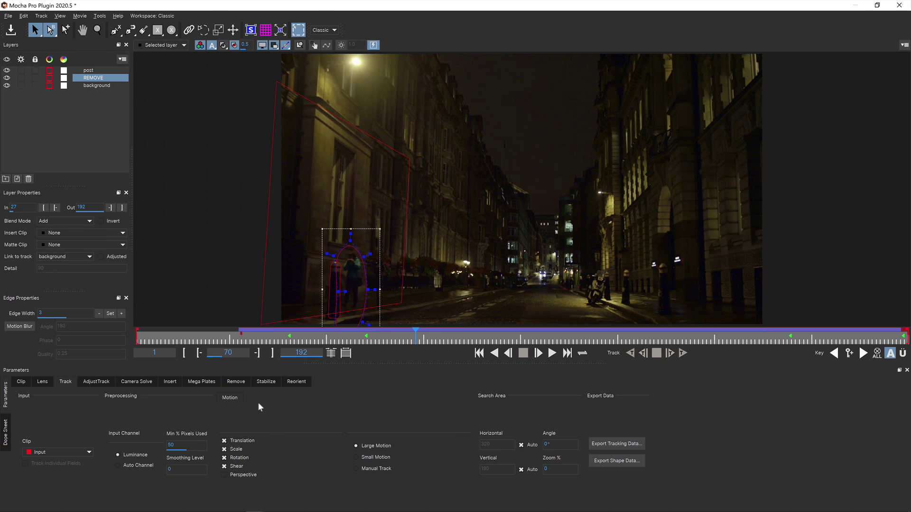
Step: Render the REMOVE layer's object removal, then drag Flame's Axis node above the GMask node
{"action": "left_click", "coordinate": [237, 382]}
{"action": "left_click", "coordinate": [658, 353]}
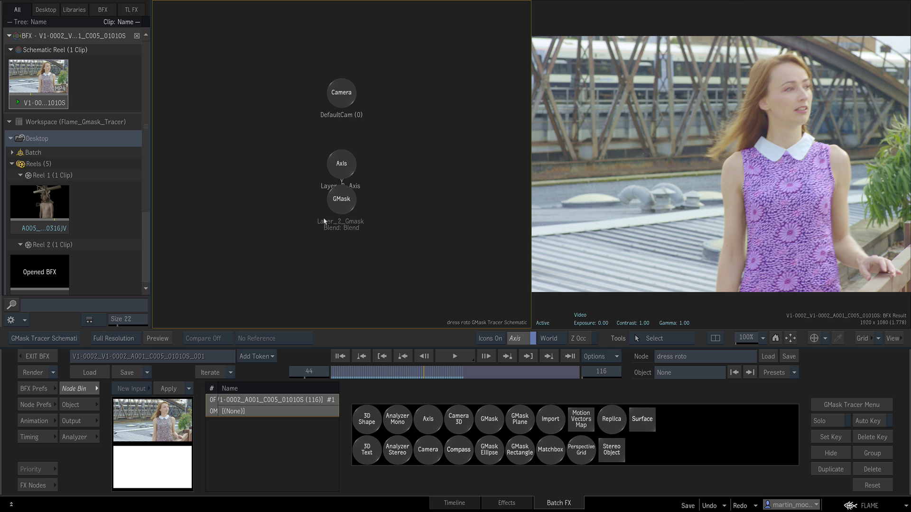
{"action": "left_click", "coordinate": [339, 163]}
{"action": "left_click_drag", "start_coordinate": [345, 159], "coordinate": [345, 152]}
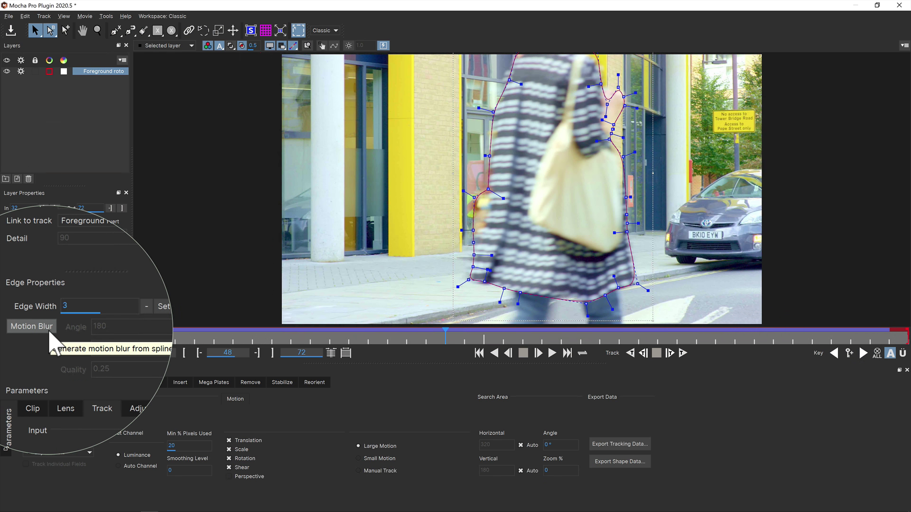
Step: Enable motion blur on the Foreground shape, view its matte, and set Phase to -180
{"action": "left_click", "coordinate": [49, 330]}
{"action": "key", "text": "m"}
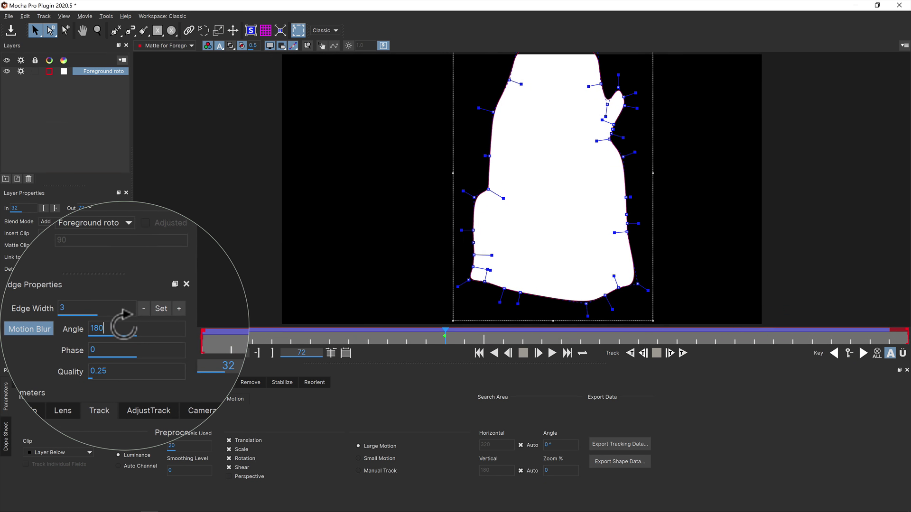
{"action": "left_click", "coordinate": [97, 343]}
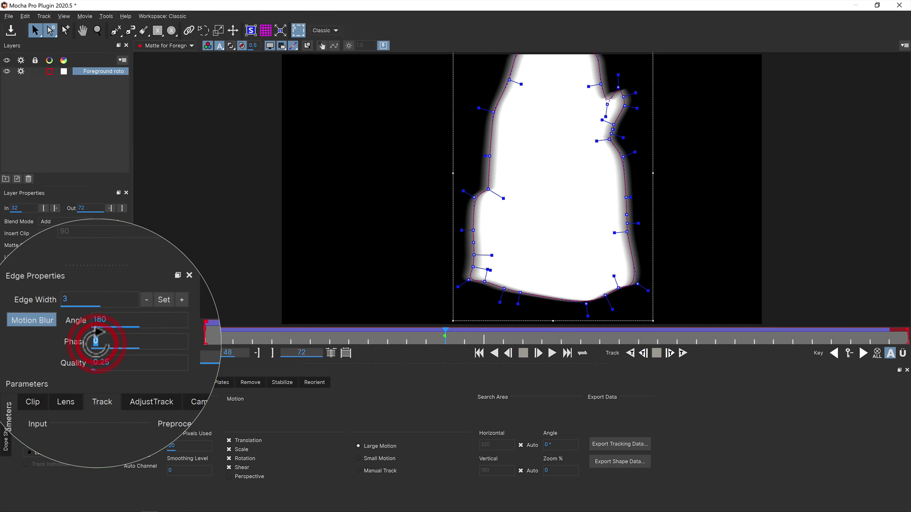
{"action": "type", "text": "-180"}
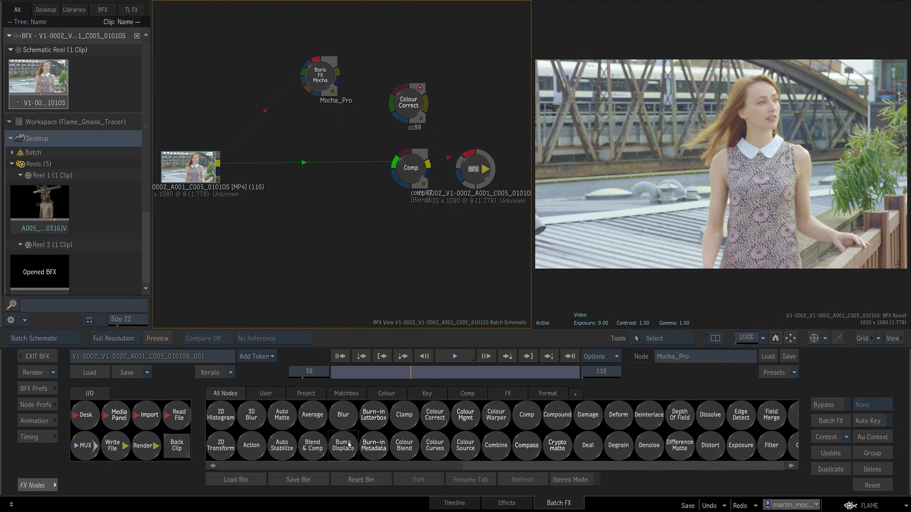
Step: Add a GMask Tracer from FX Nodes, wire it to Comp, and select the Mocha_Pro node
{"action": "scroll", "coordinate": [348, 446], "scroll_direction": "right", "scroll_amount": 5}
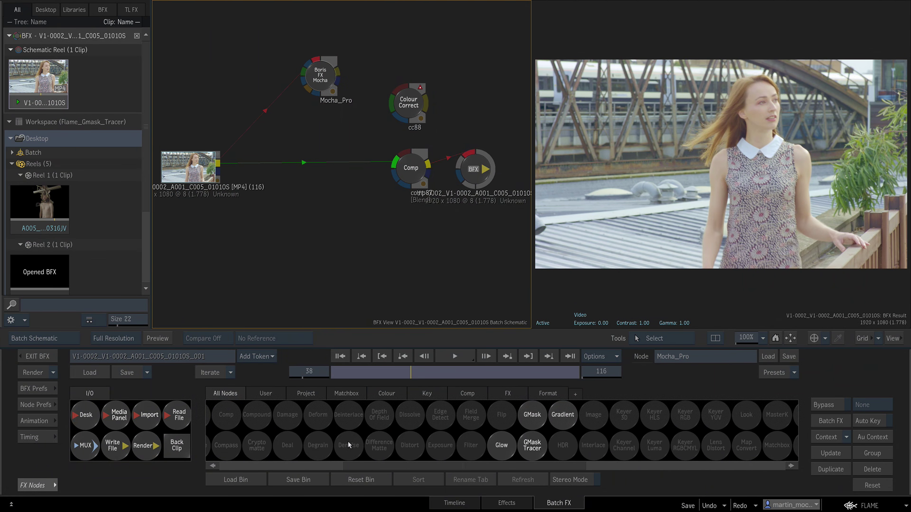
{"action": "left_click_drag", "start_coordinate": [532, 445], "coordinate": [295, 198]}
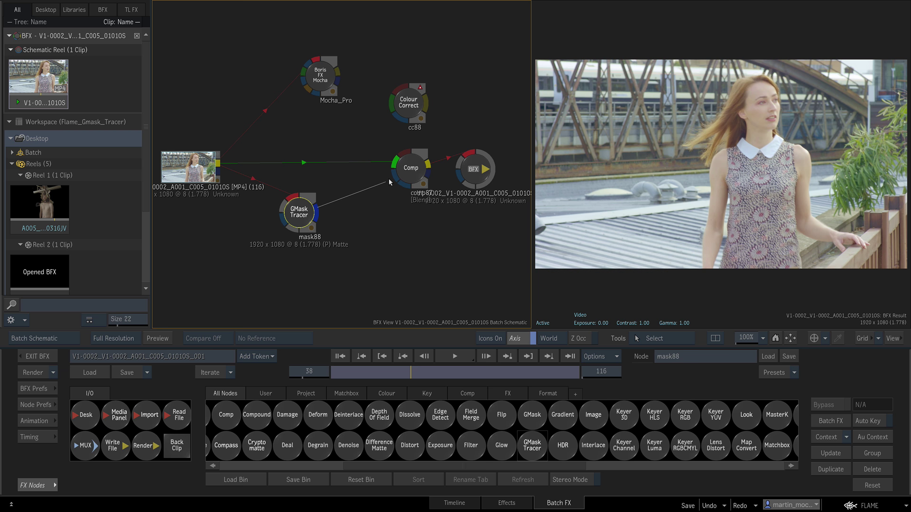
{"action": "left_click_drag", "start_coordinate": [394, 175], "coordinate": [394, 176]}
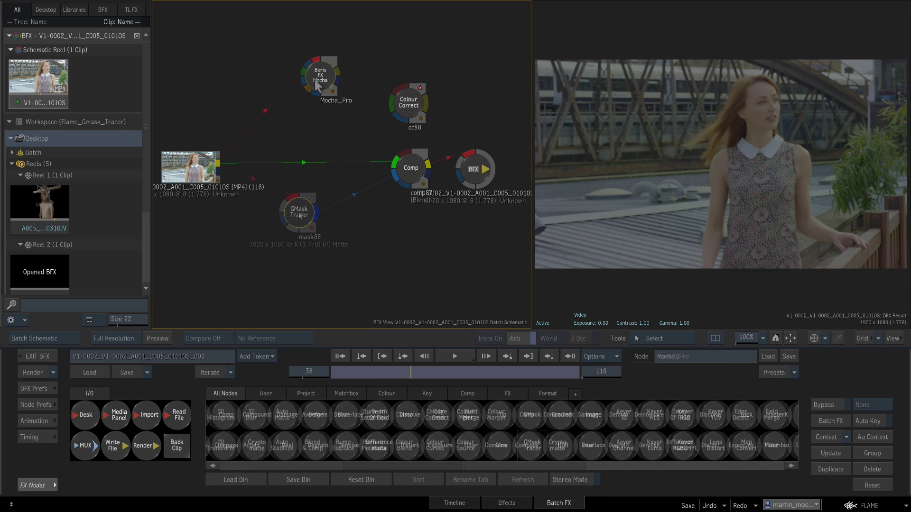
{"action": "left_click", "coordinate": [315, 80]}
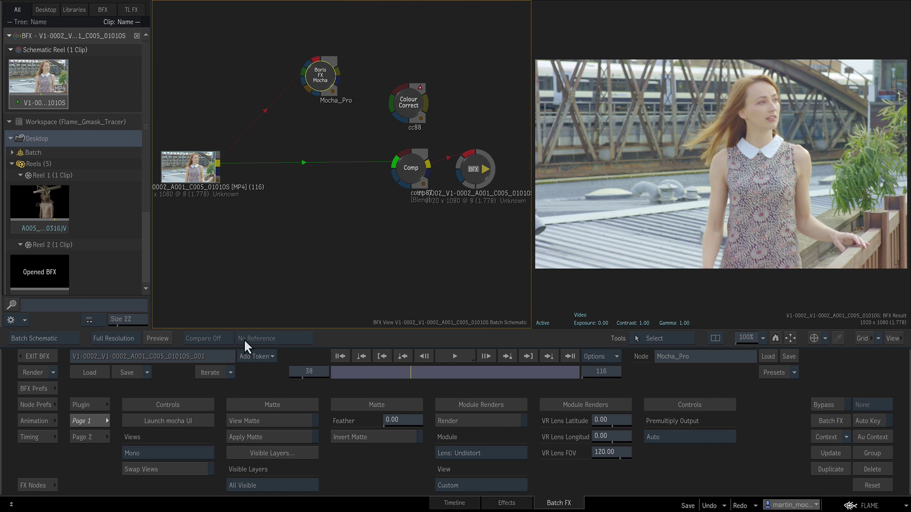
Step: Launch the Mocha UI and track Layer 2's dress shape forward from frame 0
{"action": "left_click", "coordinate": [178, 421]}
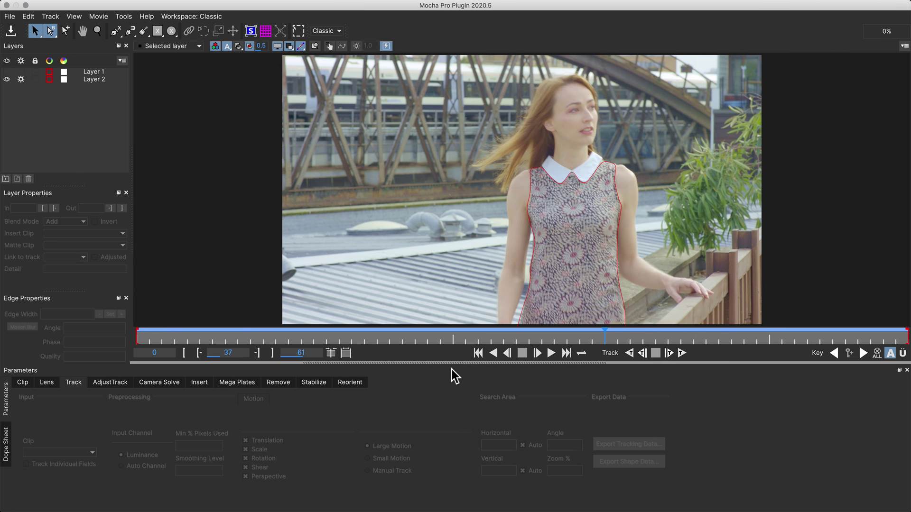
{"action": "left_click", "coordinate": [478, 353]}
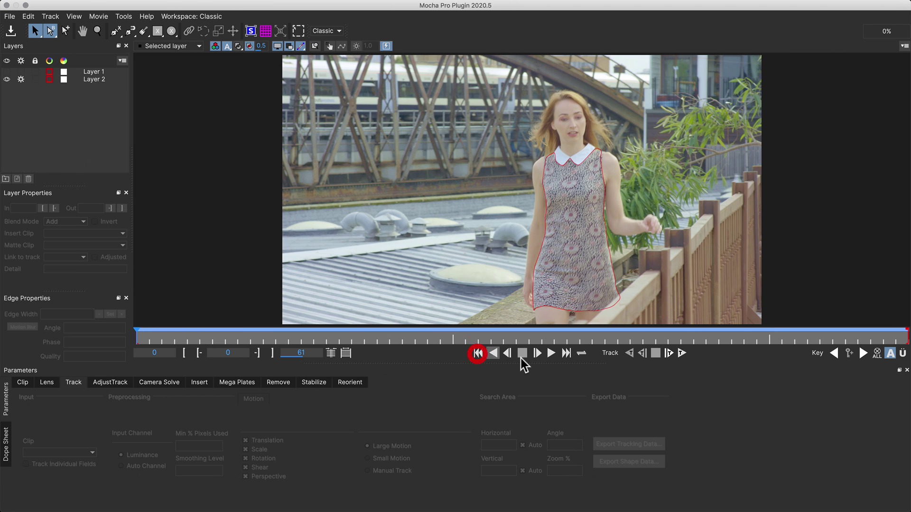
{"action": "left_click", "coordinate": [104, 80]}
{"action": "left_click", "coordinate": [550, 353]}
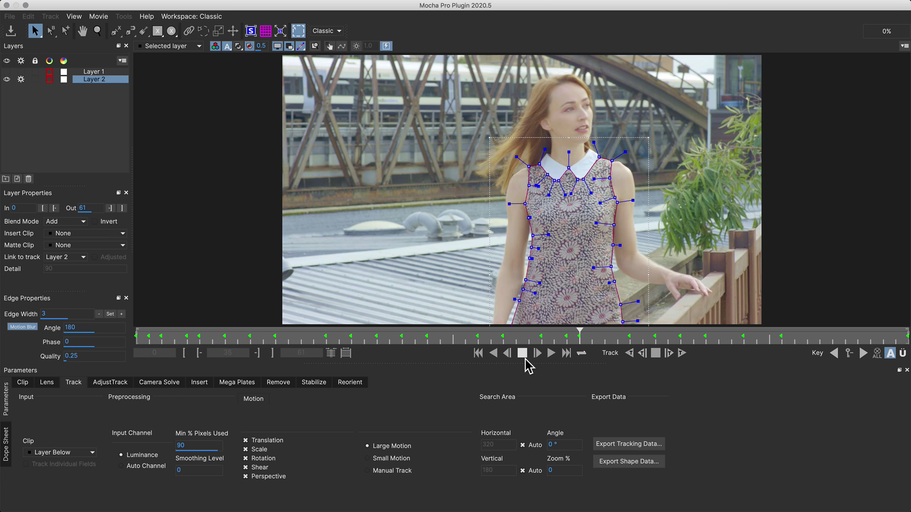
{"action": "left_click", "coordinate": [521, 353]}
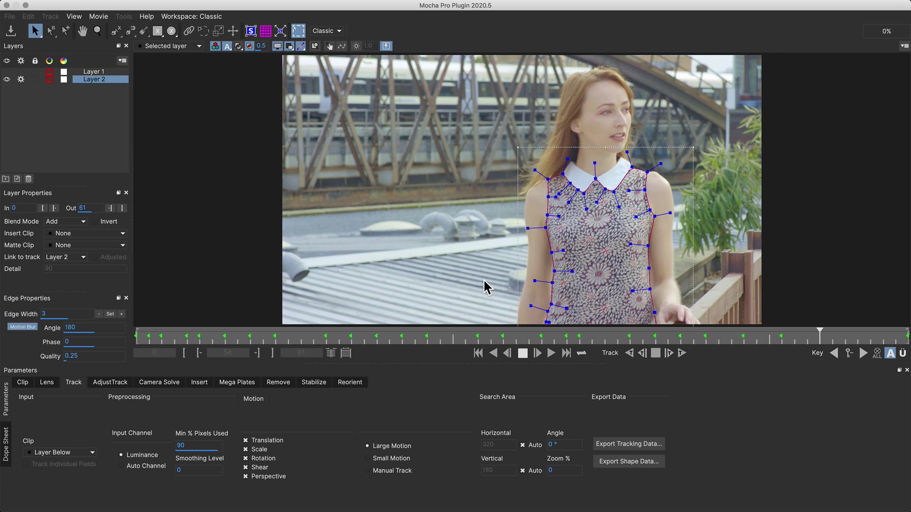
{"action": "left_click", "coordinate": [522, 353]}
Step: Export the shape data as a Flame Tracer file covering all visible layers
{"action": "left_click", "coordinate": [621, 462]}
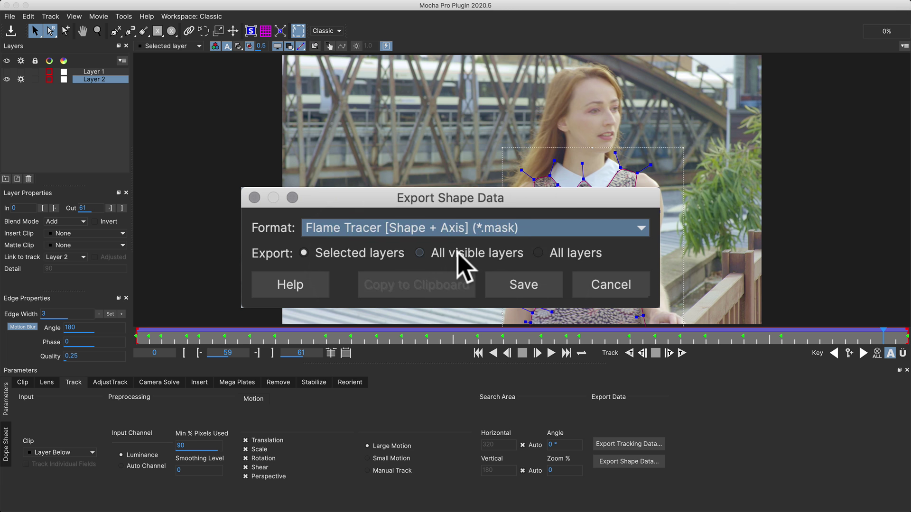
{"action": "left_click", "coordinate": [456, 254]}
{"action": "left_click", "coordinate": [504, 288]}
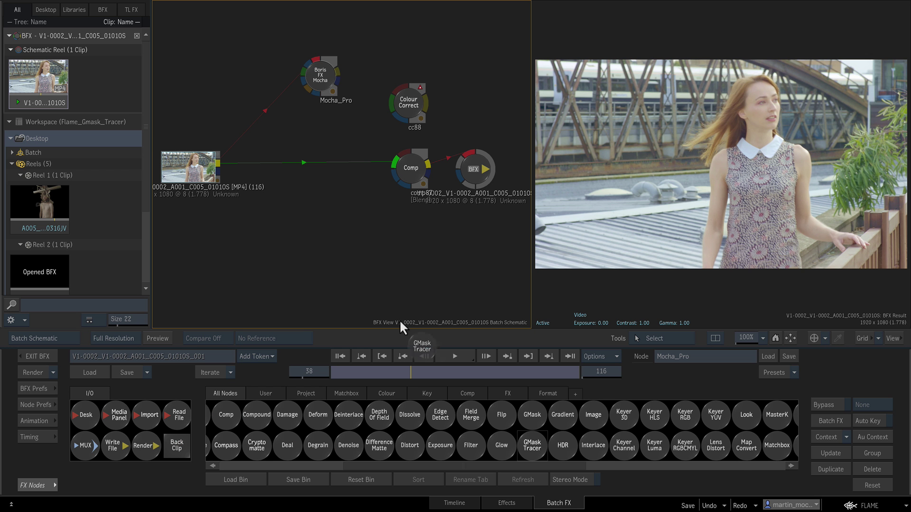
Step: Add a GMask Tracer node and load the dress roto mask setup into it
{"action": "left_click_drag", "start_coordinate": [401, 326], "coordinate": [338, 220]}
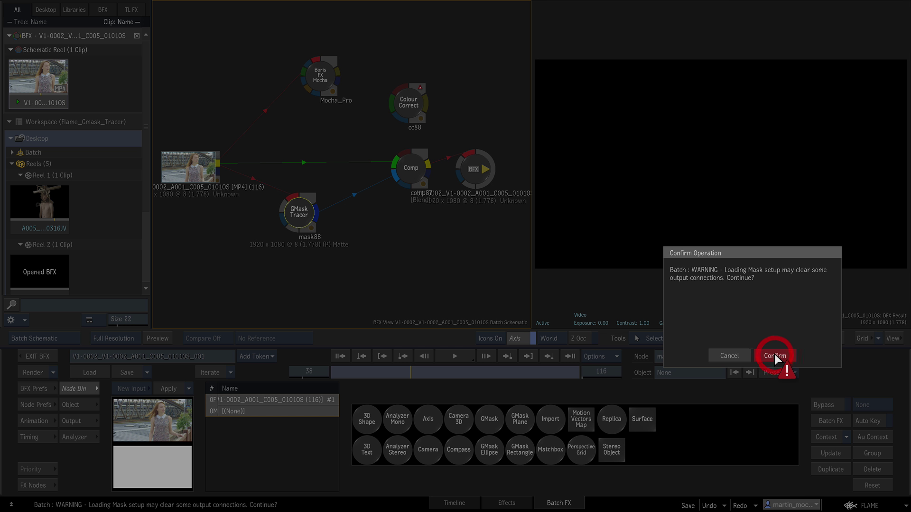
{"action": "left_click", "coordinate": [775, 356]}
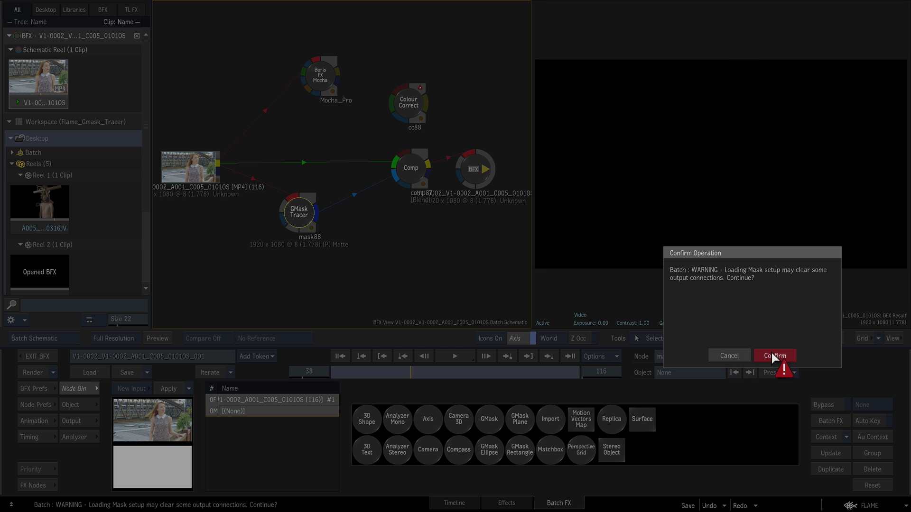
{"action": "left_click", "coordinate": [773, 355]}
{"action": "double_click", "coordinate": [292, 121]}
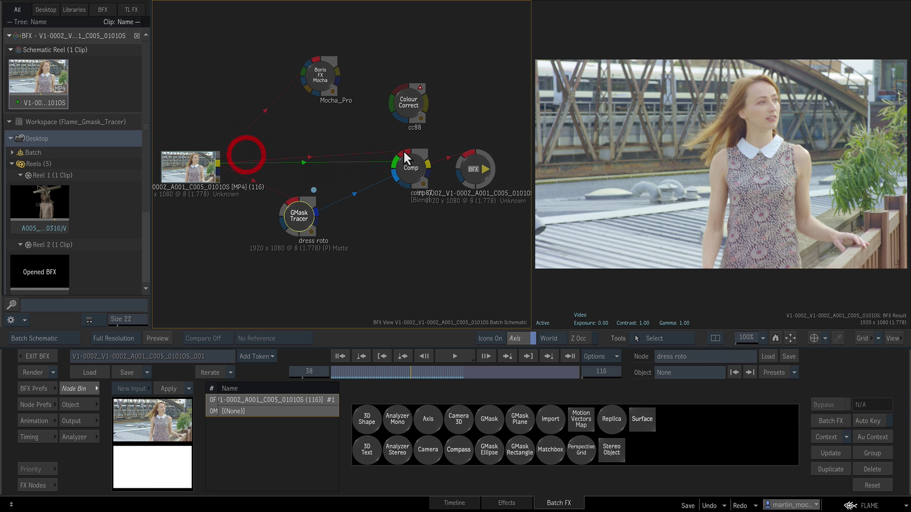
Step: Insert cc88 between the clip and Comp and play back the purple-dress composite
{"action": "left_click_drag", "start_coordinate": [408, 107], "coordinate": [357, 139]}
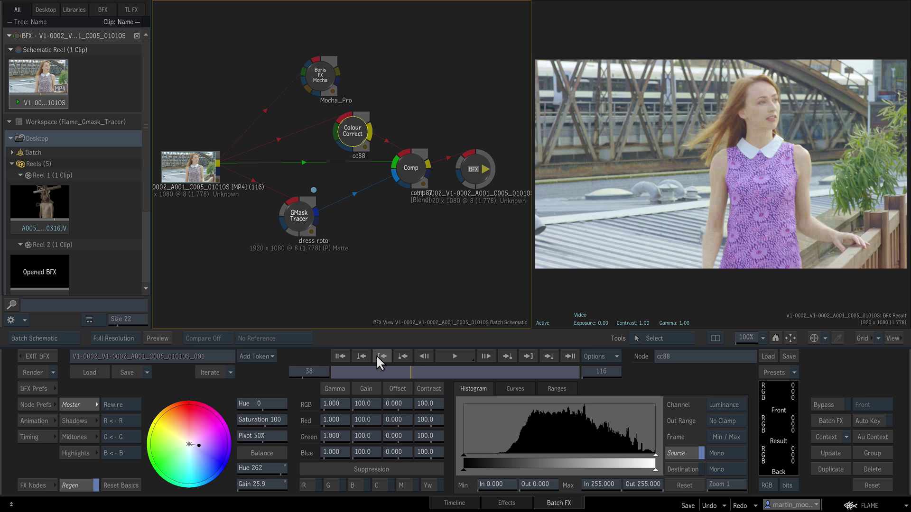
{"action": "left_click", "coordinate": [377, 355]}
{"action": "left_click", "coordinate": [448, 352]}
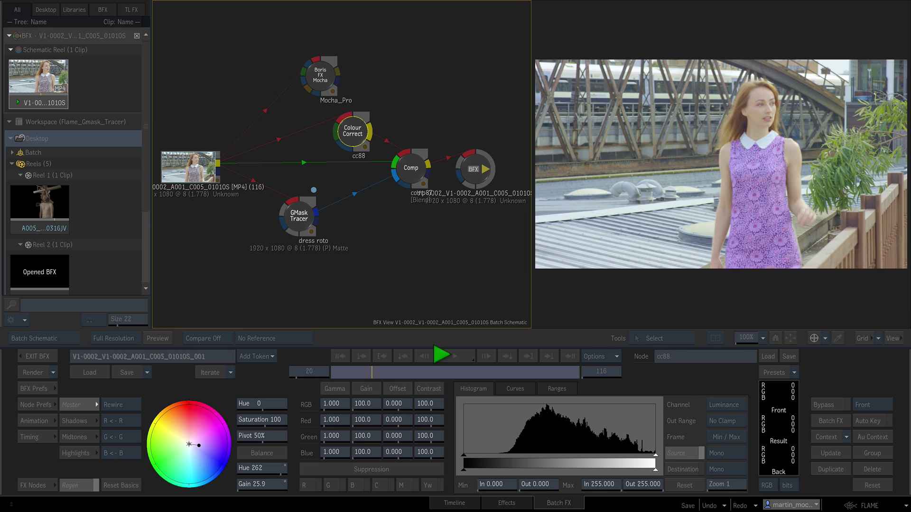
{"action": "left_click", "coordinate": [307, 220]}
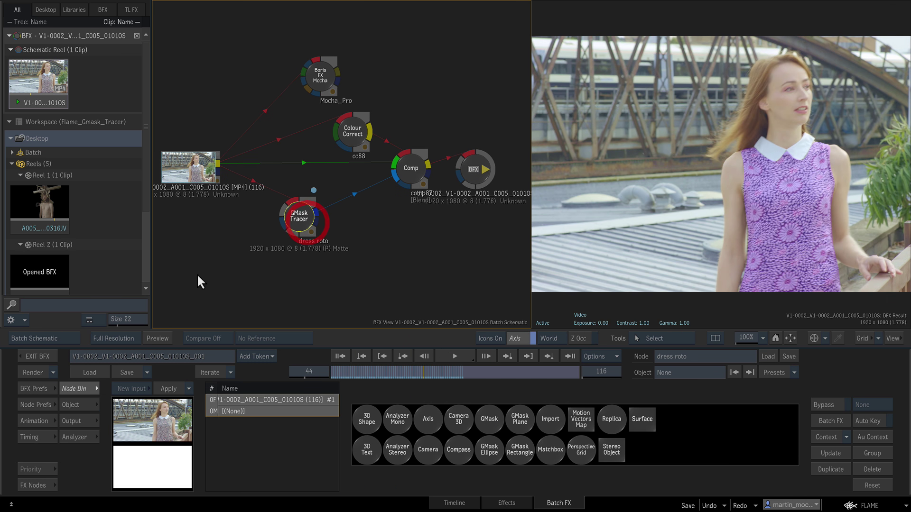
Step: Show the GMask Tracer Schematic, separate the Axis node from GMask, and select it
{"action": "left_click", "coordinate": [45, 337]}
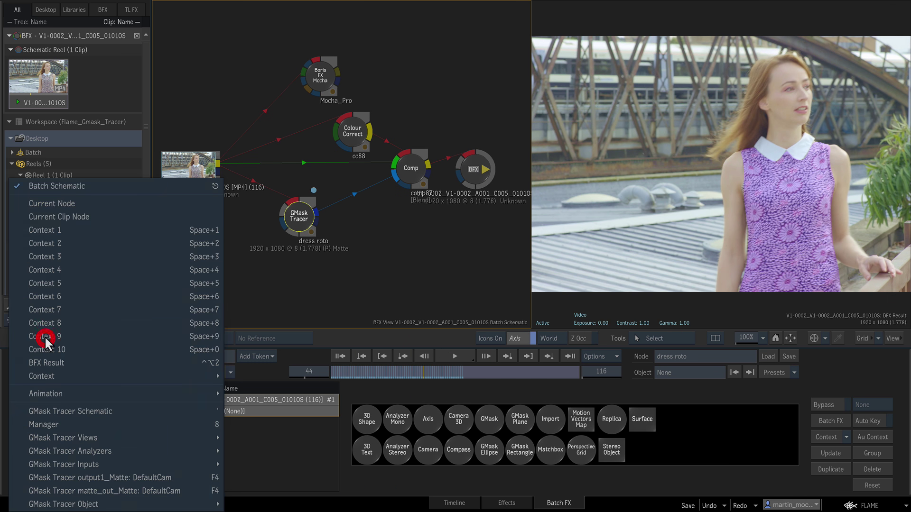
{"action": "left_click", "coordinate": [67, 411]}
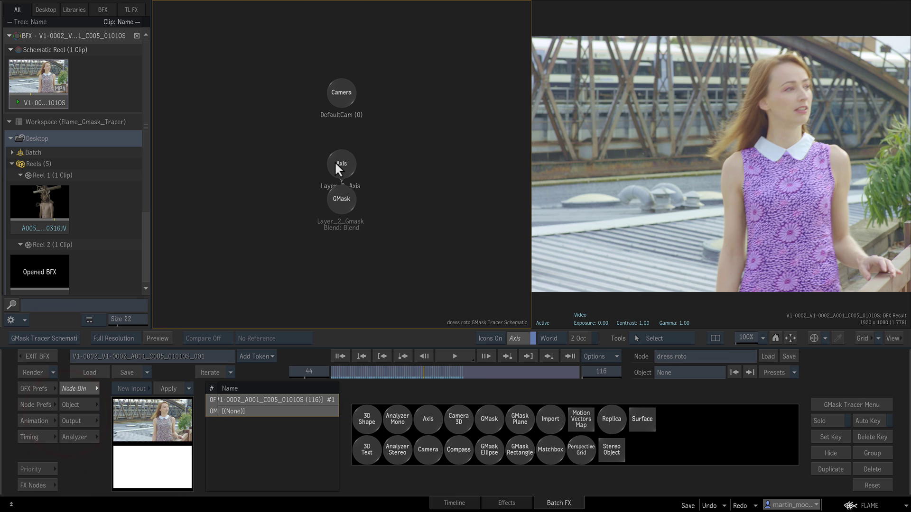
{"action": "left_click_drag", "start_coordinate": [335, 168], "coordinate": [342, 155]}
{"action": "left_click_drag", "start_coordinate": [335, 196], "coordinate": [338, 212]}
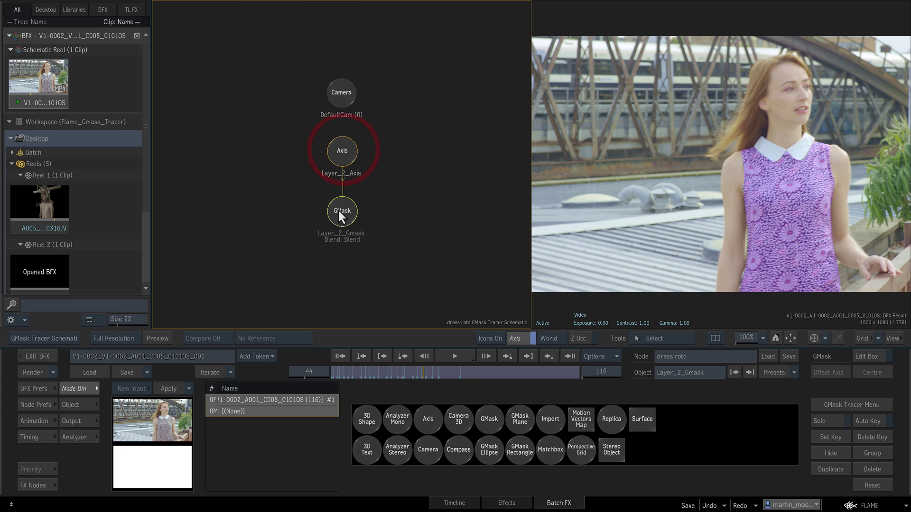
{"action": "left_click", "coordinate": [344, 147]}
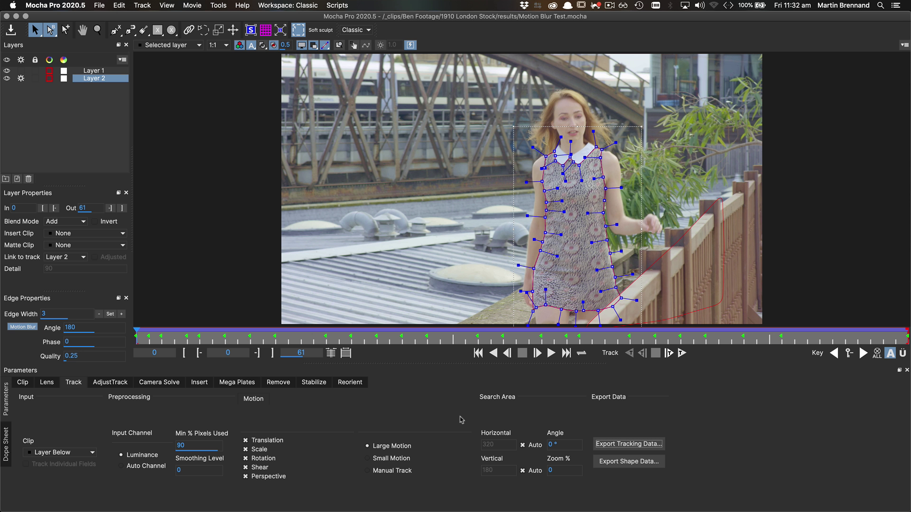
Step: Save Layer 2's tracking data as an Autodesk Flame Axis (*.mask) file
{"action": "left_click", "coordinate": [628, 444]}
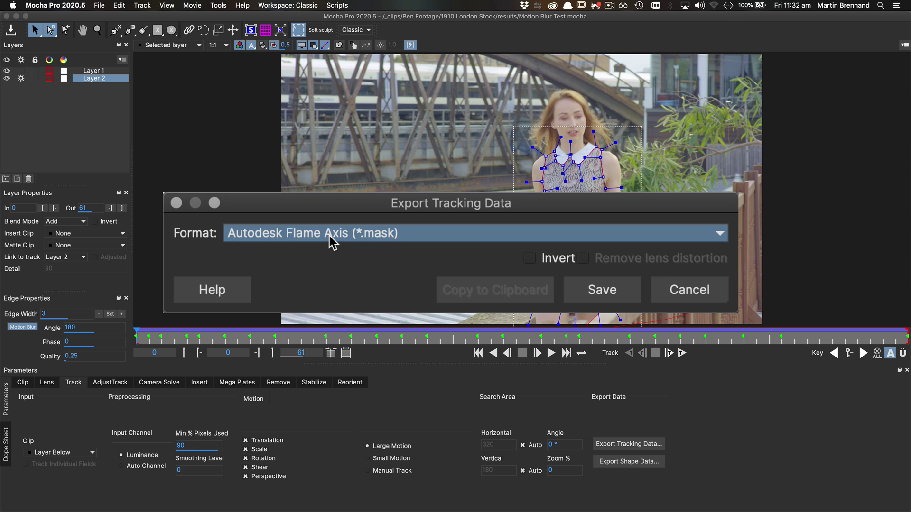
{"action": "left_click", "coordinate": [590, 292]}
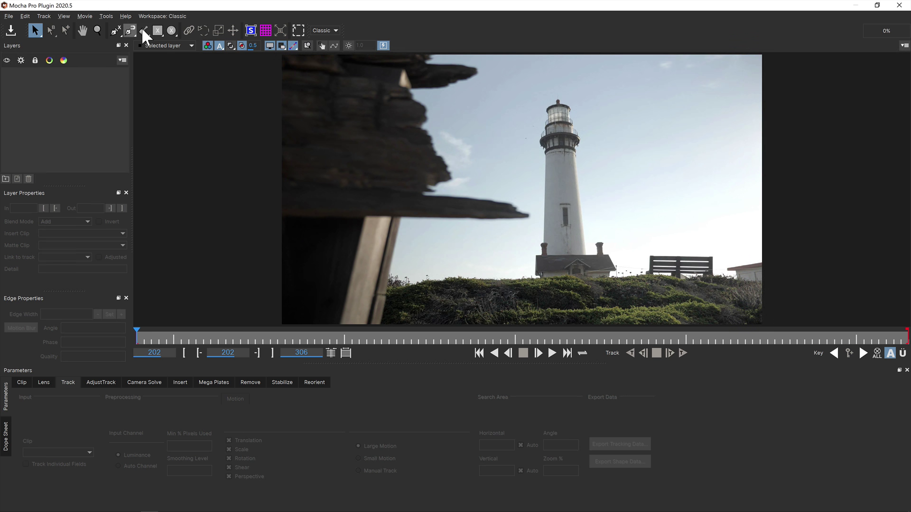
Step: Paint an Area Brush mask with Fill gaps 3000 over the lighthouse and convert it via Quick Mask
{"action": "left_click", "coordinate": [143, 31]}
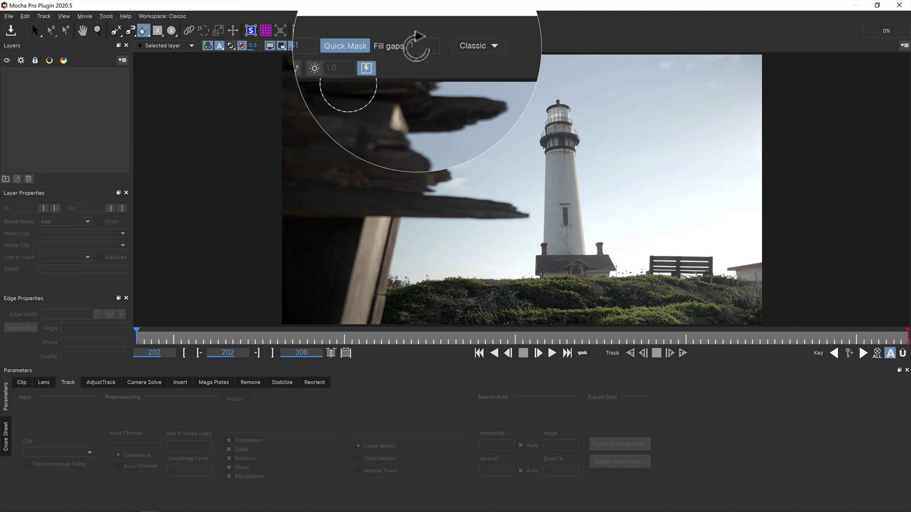
{"action": "left_click", "coordinate": [427, 40]}
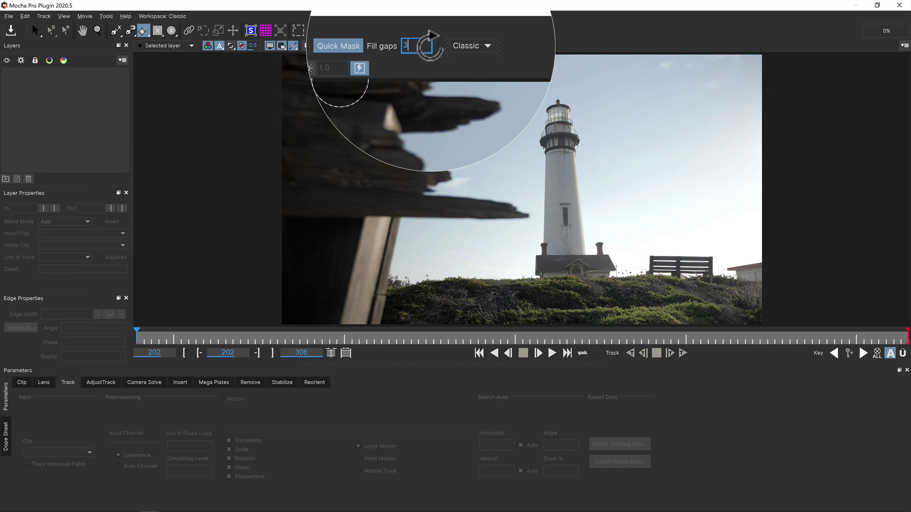
{"action": "type", "text": "3000"}
{"action": "mouse_move", "coordinate": [577, 97]}
{"action": "left_mouse_down"}
{"action": "mouse_move", "coordinate": [543, 108]}
{"action": "mouse_move", "coordinate": [536, 179]}
{"action": "left_mouse_up"}
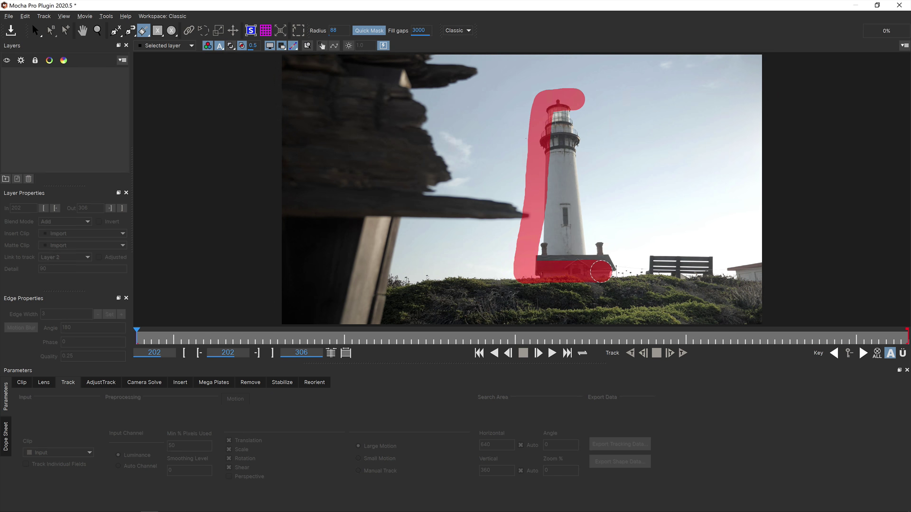
{"action": "left_click_drag", "start_coordinate": [589, 169], "coordinate": [575, 107]}
{"action": "left_click", "coordinate": [377, 32]}
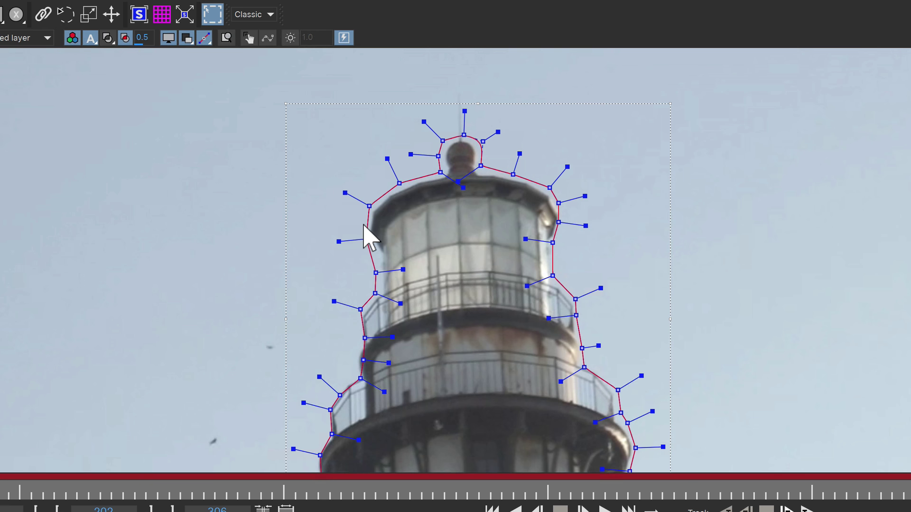
Step: Refine the spline points around the lantern top and the lighthouse's right edge
{"action": "left_click", "coordinate": [367, 204]}
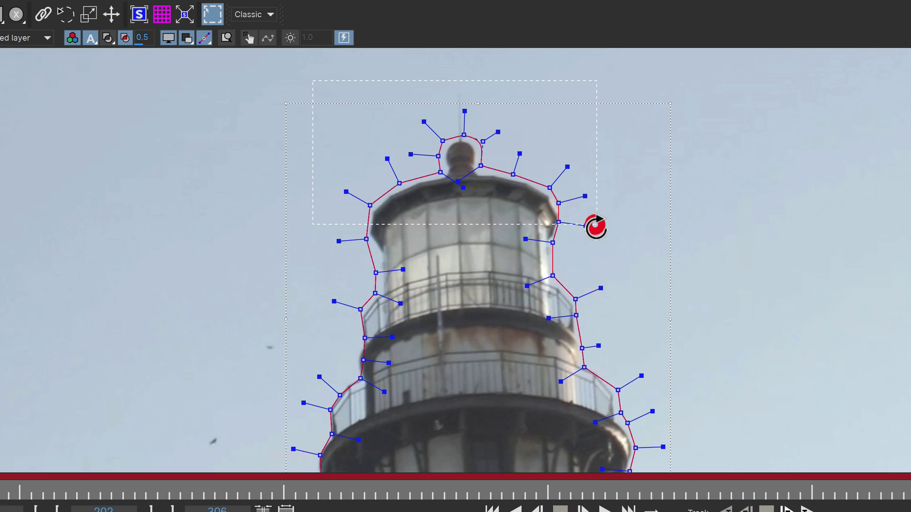
{"action": "left_click_drag", "start_coordinate": [596, 227], "coordinate": [596, 225]}
{"action": "mouse_move", "coordinate": [472, 138]}
{"action": "left_mouse_down"}
{"action": "mouse_move", "coordinate": [474, 147]}
{"action": "mouse_move", "coordinate": [467, 143]}
{"action": "left_mouse_up"}
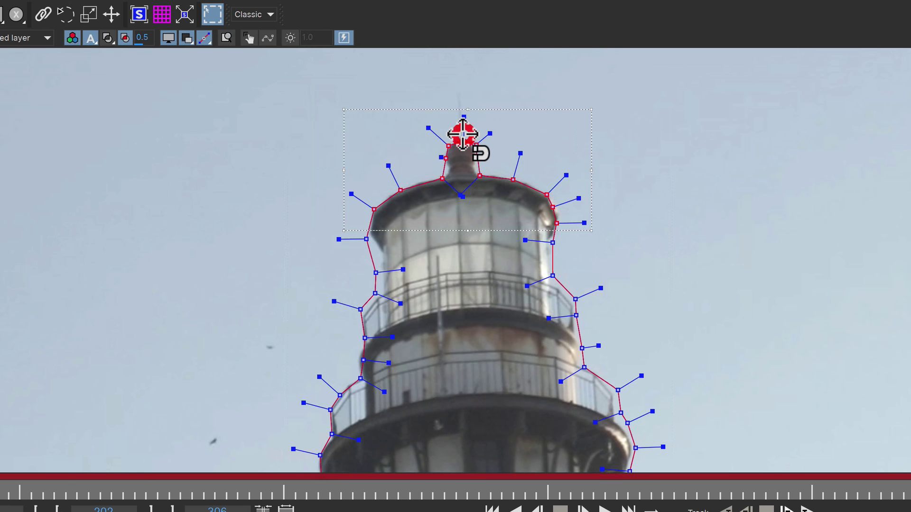
{"action": "left_click_drag", "start_coordinate": [517, 232], "coordinate": [608, 355]}
{"action": "left_click_drag", "start_coordinate": [576, 301], "coordinate": [575, 304]}
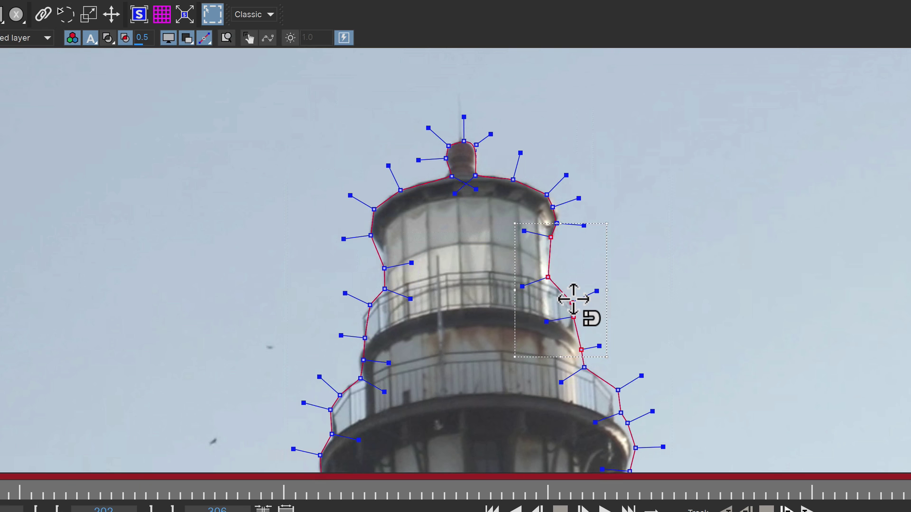
{"action": "left_click", "coordinate": [675, 276]}
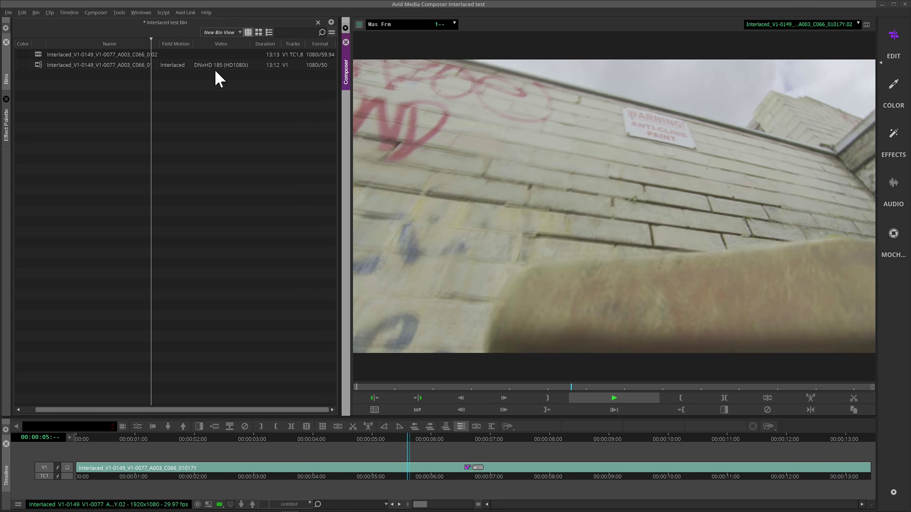
{"action": "left_click", "coordinate": [214, 65]}
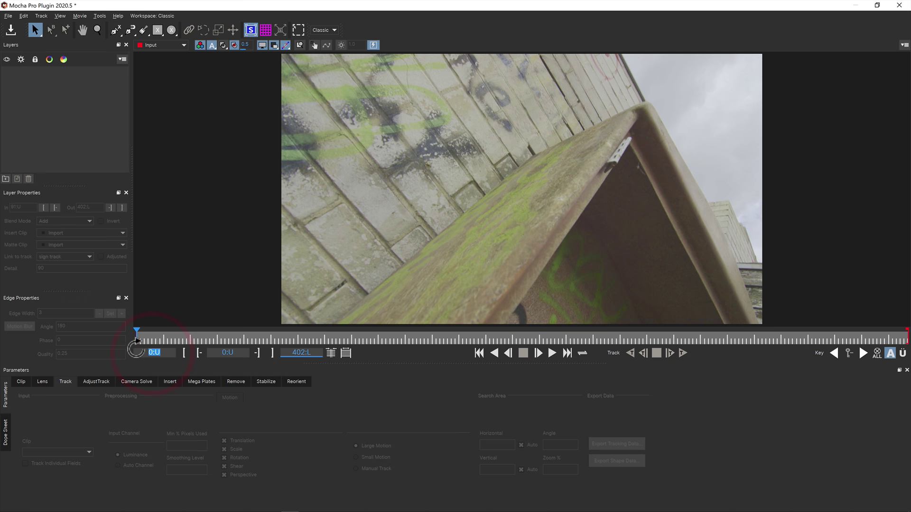
Step: Step the interlaced wall clip through its fields and set Module Renders to Insert: Composite
{"action": "left_click", "coordinate": [538, 353]}
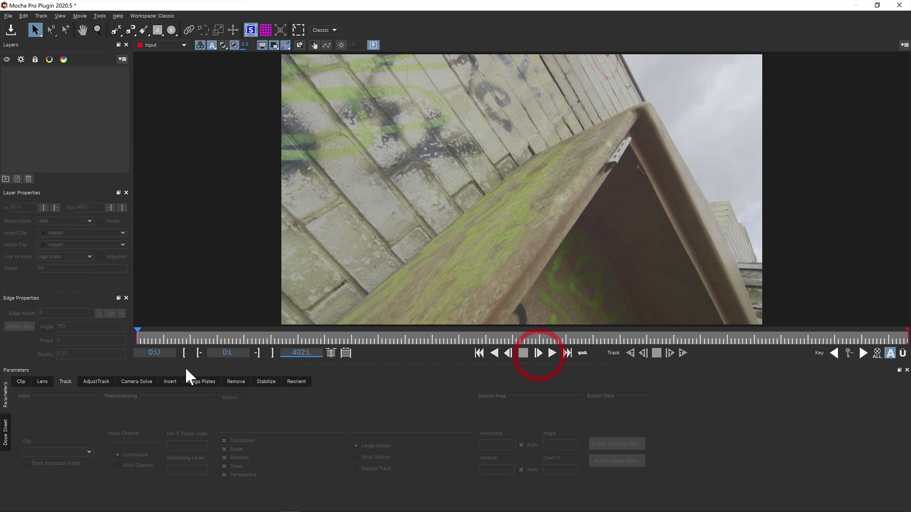
{"action": "left_click", "coordinate": [227, 353]}
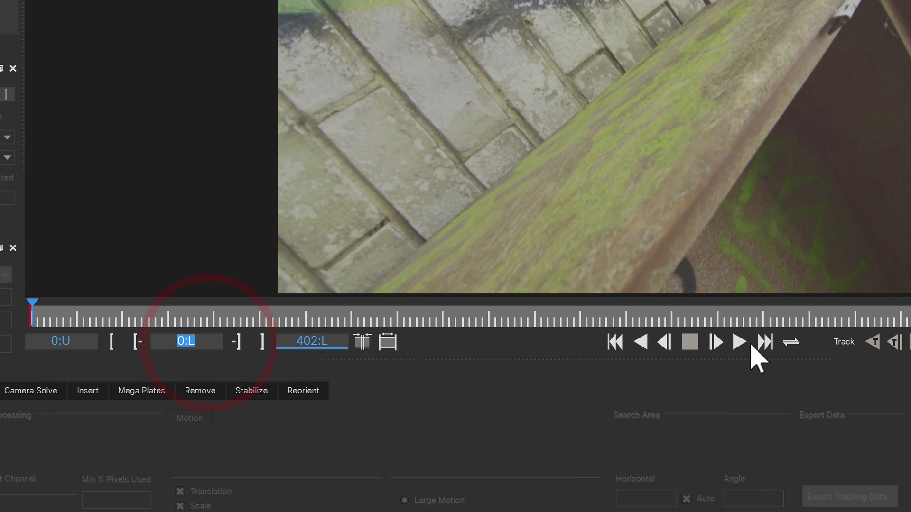
{"action": "left_click", "coordinate": [715, 342]}
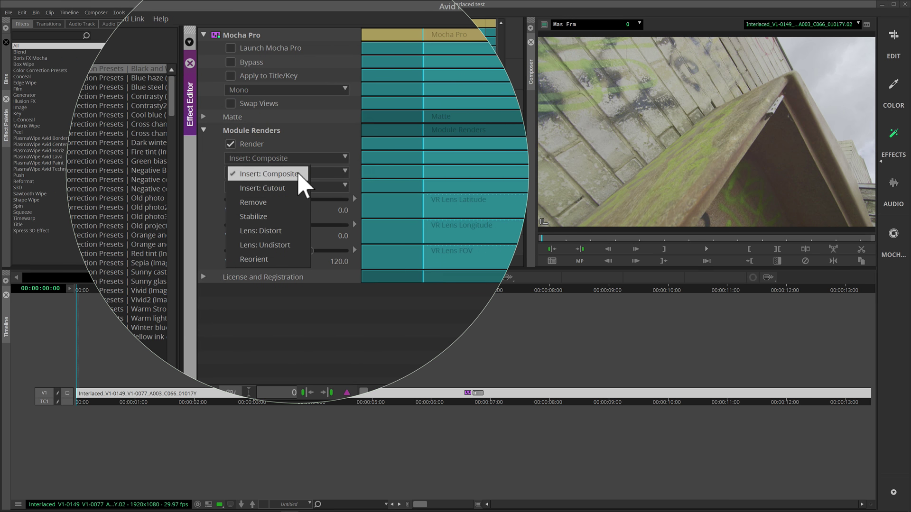
{"action": "left_click", "coordinate": [297, 174]}
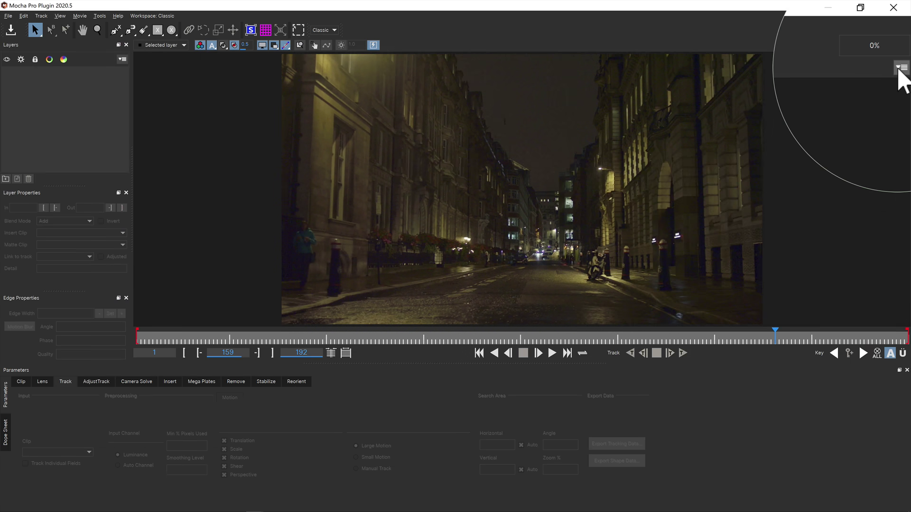
Step: Set the viewer's Display View to rec709 in Viewer Preferences
{"action": "left_click", "coordinate": [900, 71]}
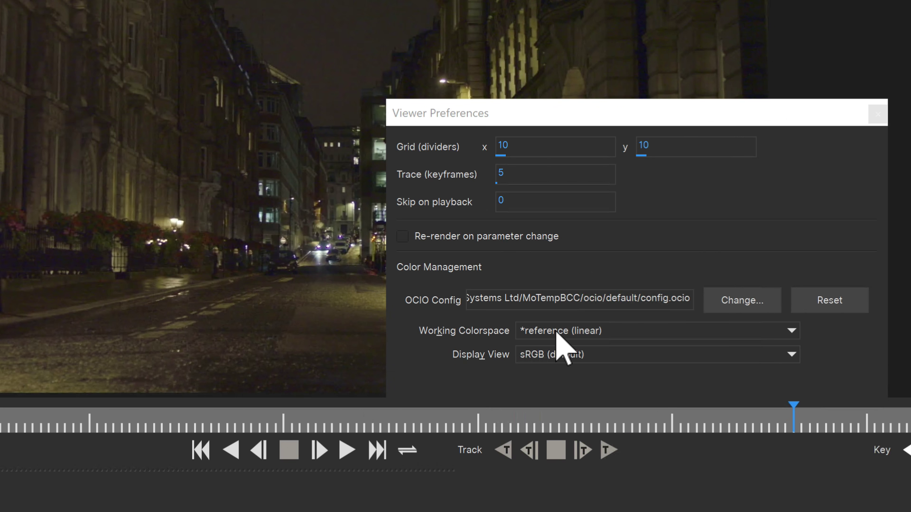
{"action": "left_click", "coordinate": [555, 357]}
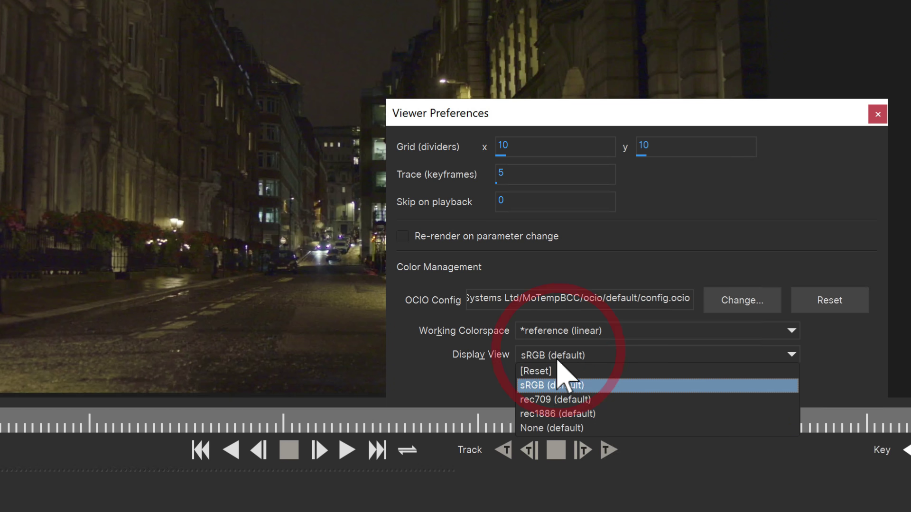
{"action": "left_click", "coordinate": [545, 400]}
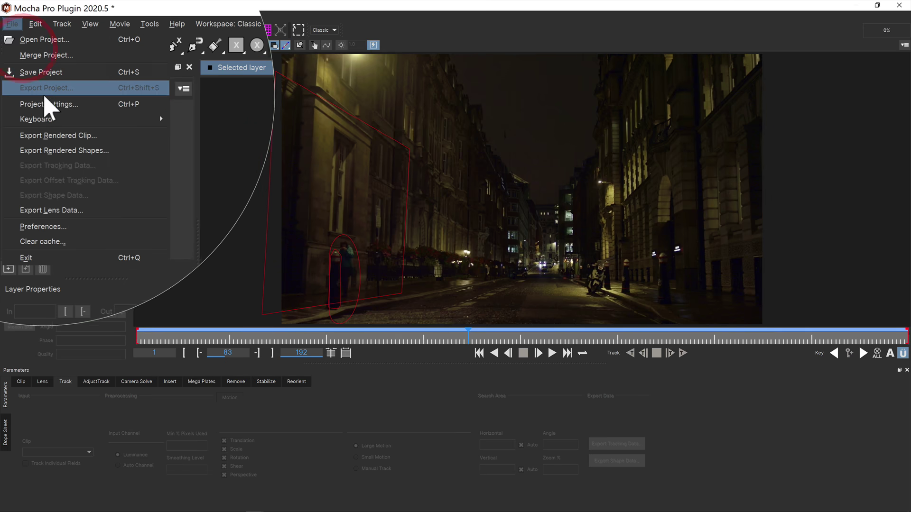
Step: Review the colour settings in Project Settings and the Preferences Color page
{"action": "left_click", "coordinate": [34, 72]}
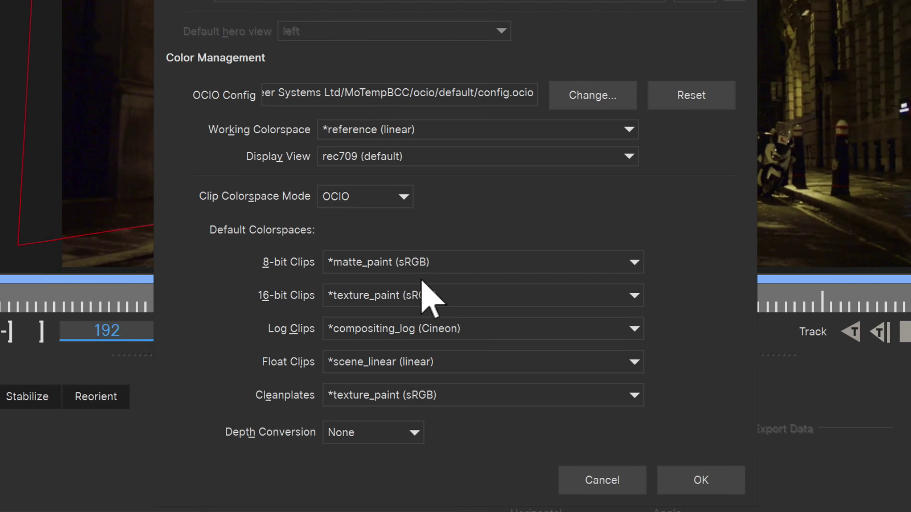
{"action": "left_click", "coordinate": [417, 159]}
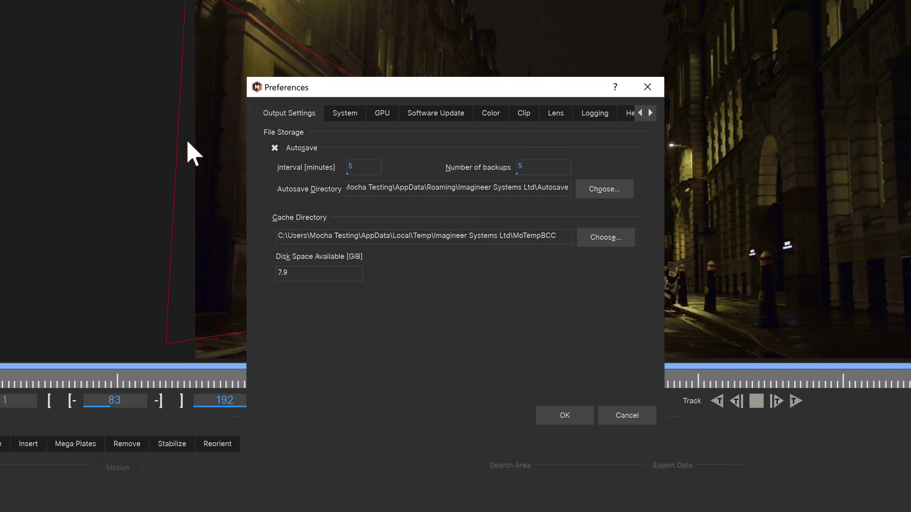
{"action": "left_click", "coordinate": [490, 114]}
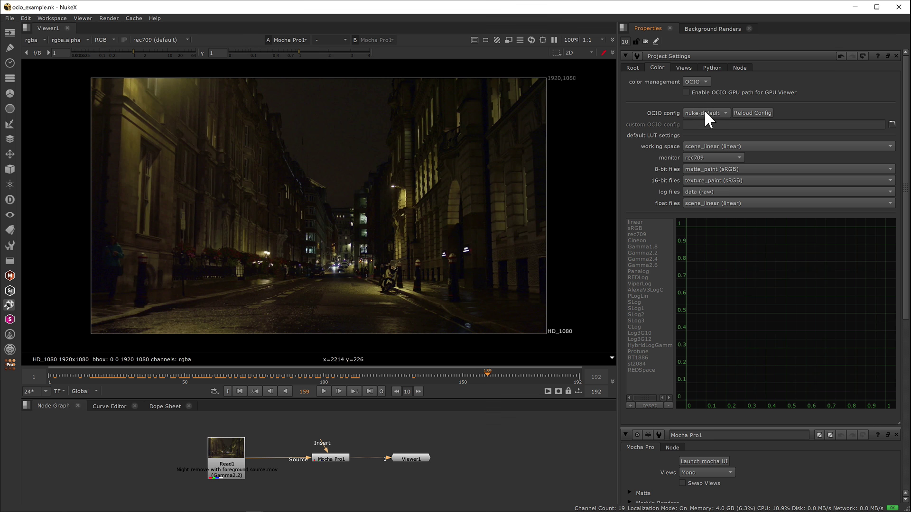
{"action": "mouse_move", "coordinate": [703, 112]}
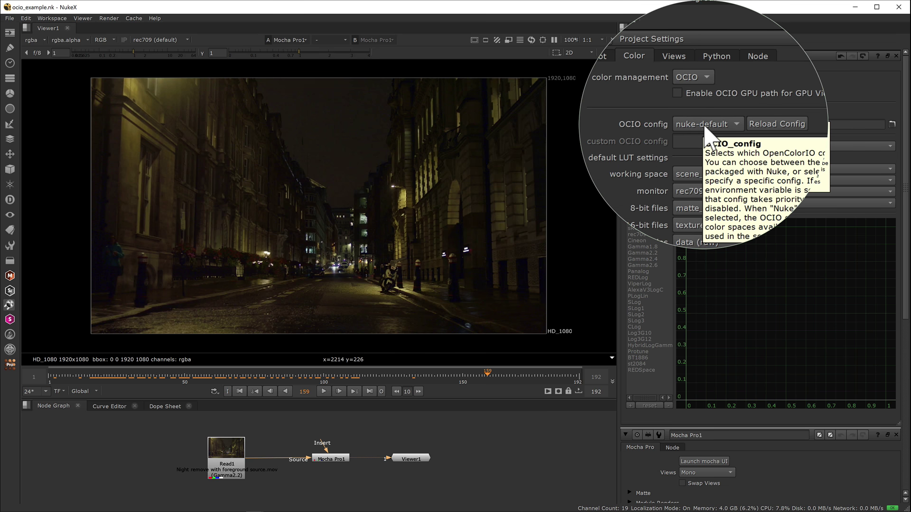
{"action": "mouse_move", "coordinate": [698, 151]}
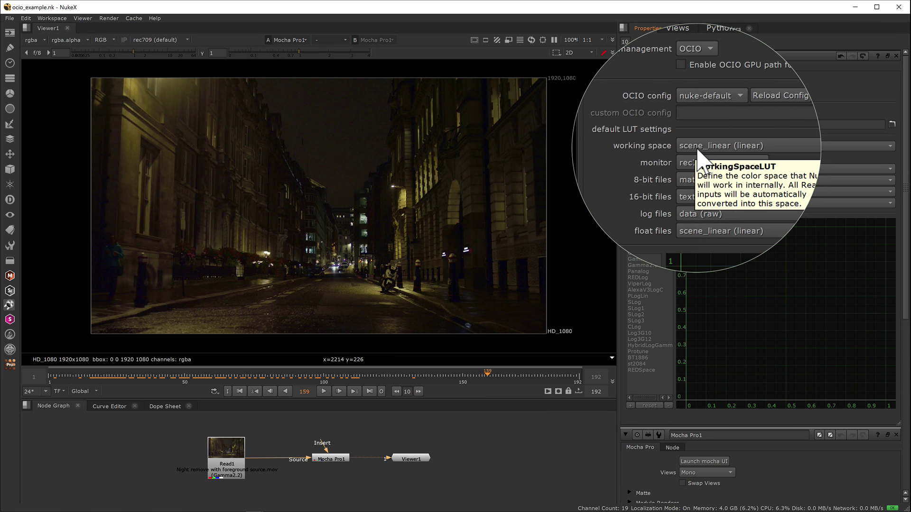
{"action": "left_click", "coordinate": [155, 39]}
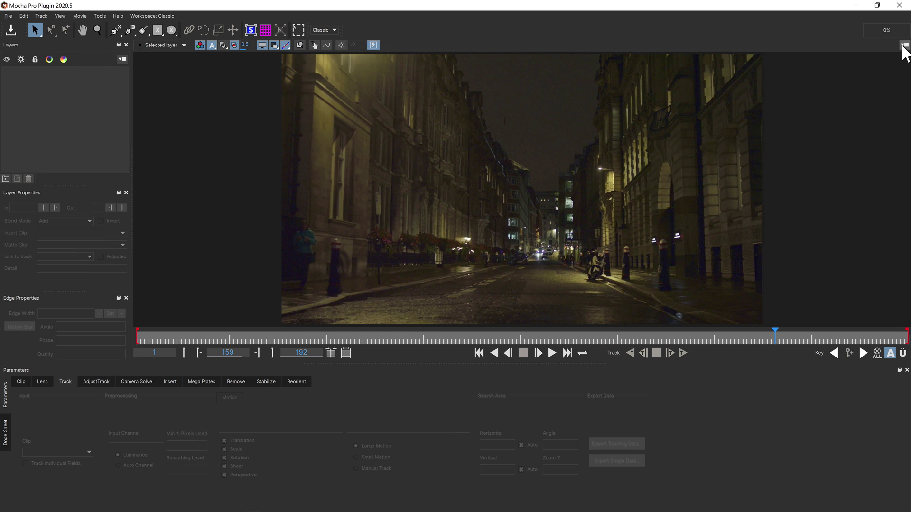
Step: Choose rec709 as the Display View in Viewer Preferences again
{"action": "left_click", "coordinate": [902, 45]}
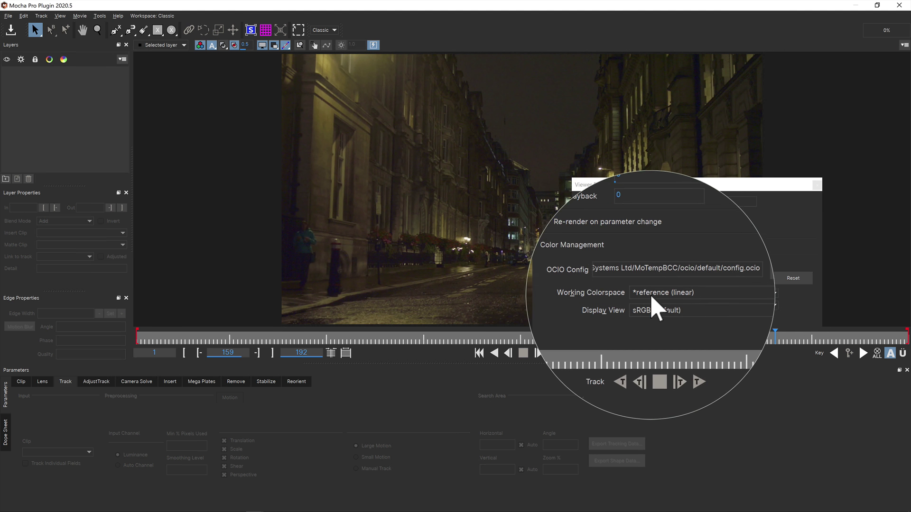
{"action": "left_click", "coordinate": [653, 308]}
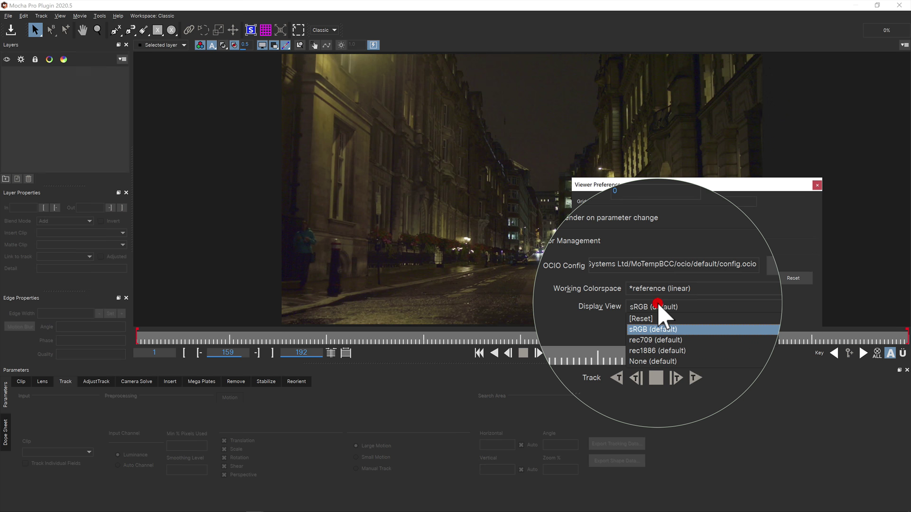
{"action": "left_click", "coordinate": [650, 326]}
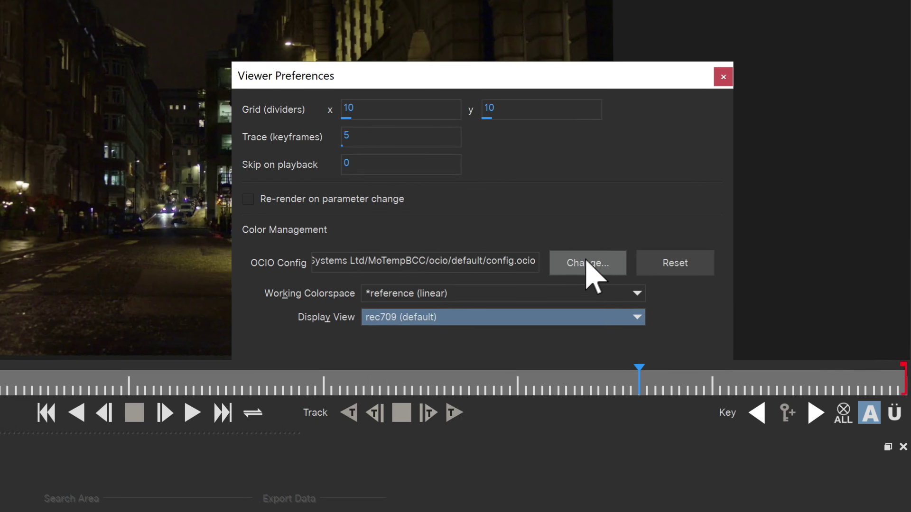
Step: Load the nuke-default config.ocio from the pasted configs folder as the OCIO config
{"action": "left_click", "coordinate": [749, 278]}
{"action": "left_click", "coordinate": [504, 133]}
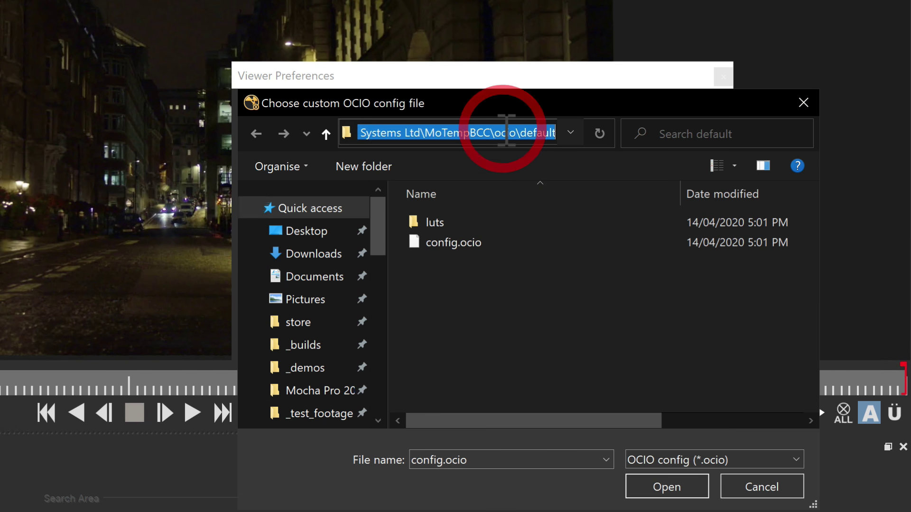
{"action": "type", "text": "ins/OCIOConfigs/configs/nuke-default/"}
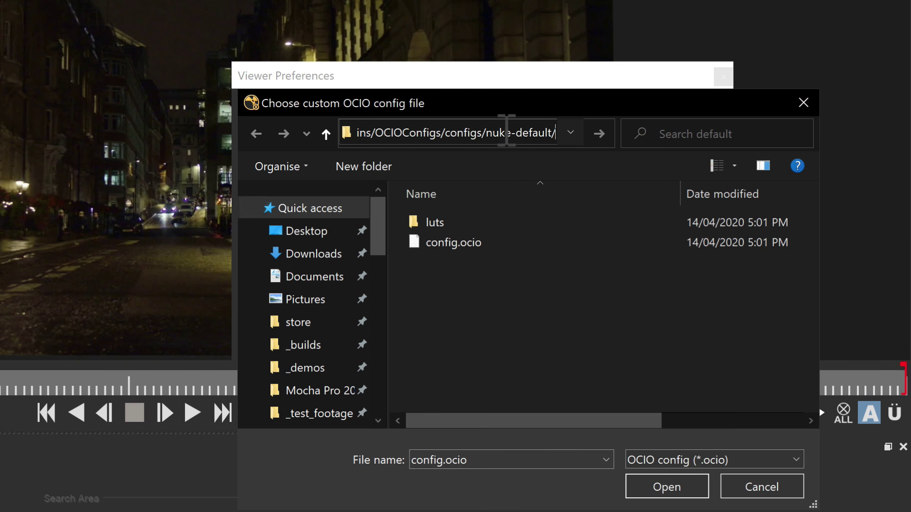
{"action": "key", "text": "Return"}
{"action": "double_click", "coordinate": [469, 243]}
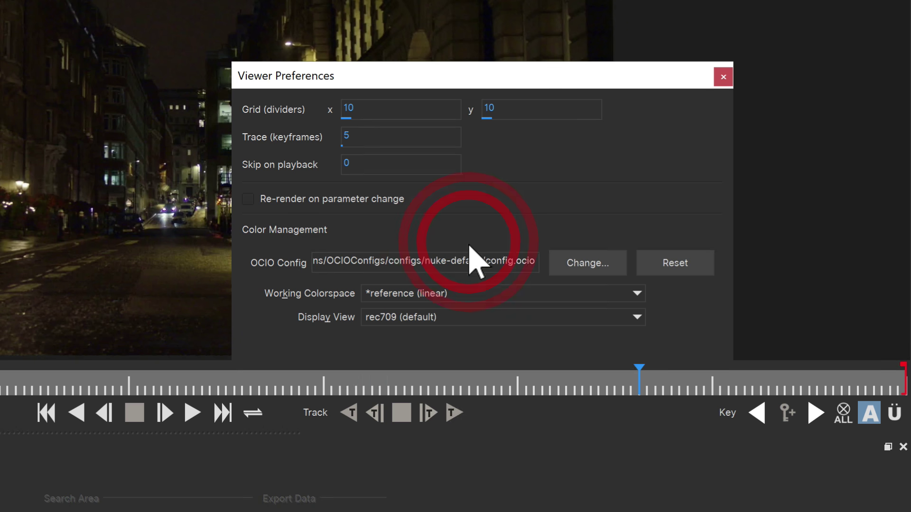
{"action": "left_click_drag", "start_coordinate": [385, 262], "coordinate": [263, 263]}
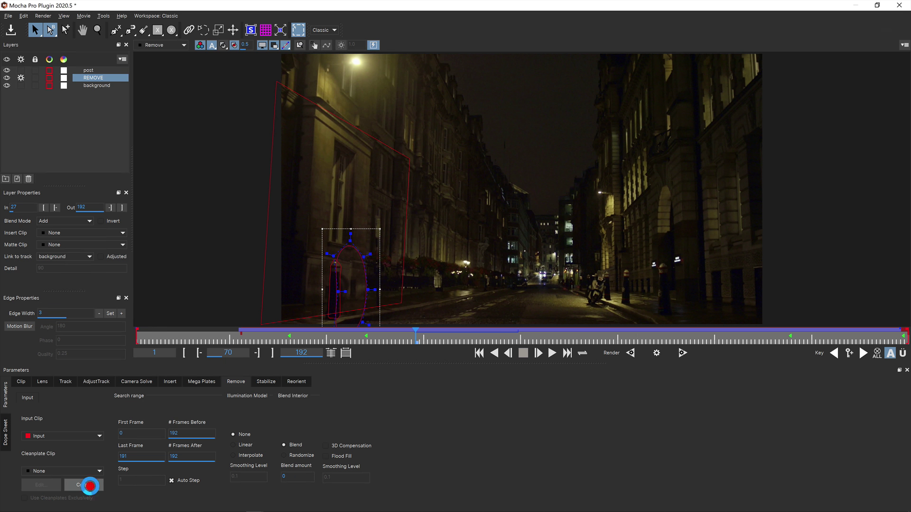
Step: Save the frame 70 clean plate as 'Night alley Clean Plate Remove_Input70.tif' and display it in the Nuke viewer
{"action": "left_click", "coordinate": [89, 484]}
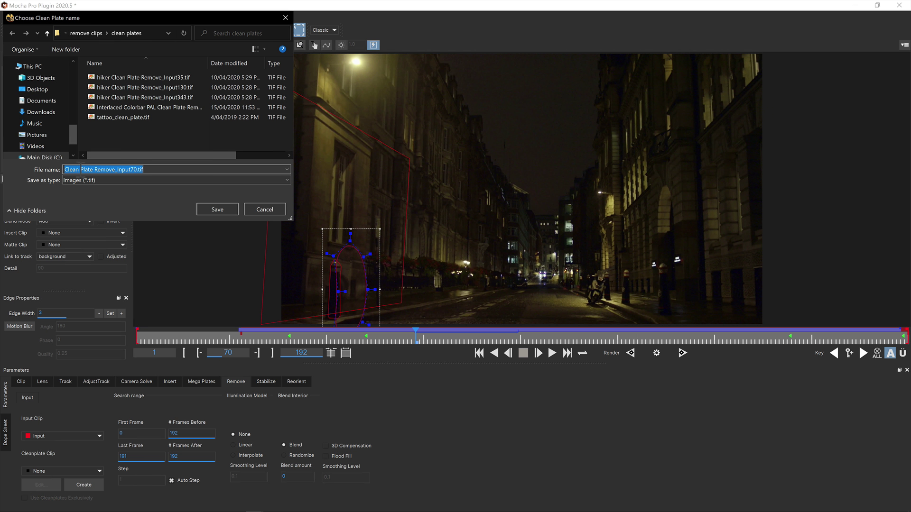
{"action": "left_click", "coordinate": [67, 170]}
{"action": "type", "text": "Night alley"}
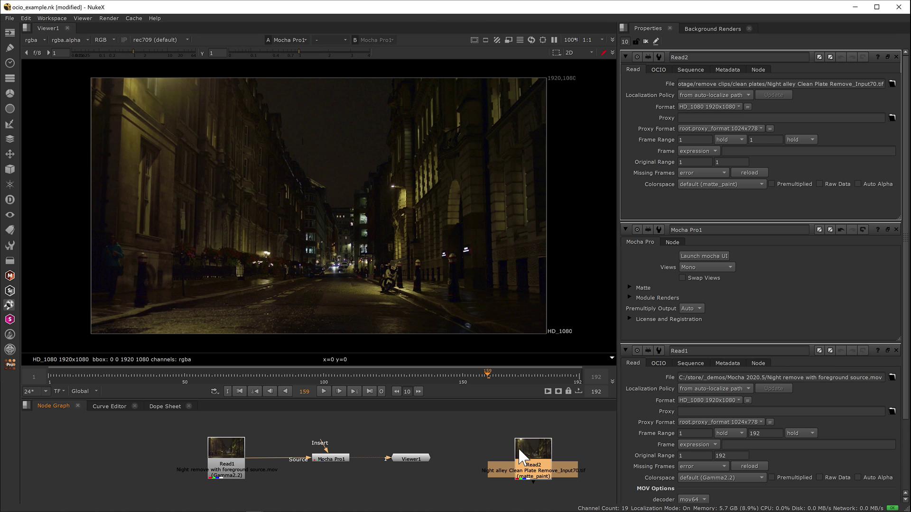
{"action": "left_click_drag", "start_coordinate": [522, 453], "coordinate": [483, 449]}
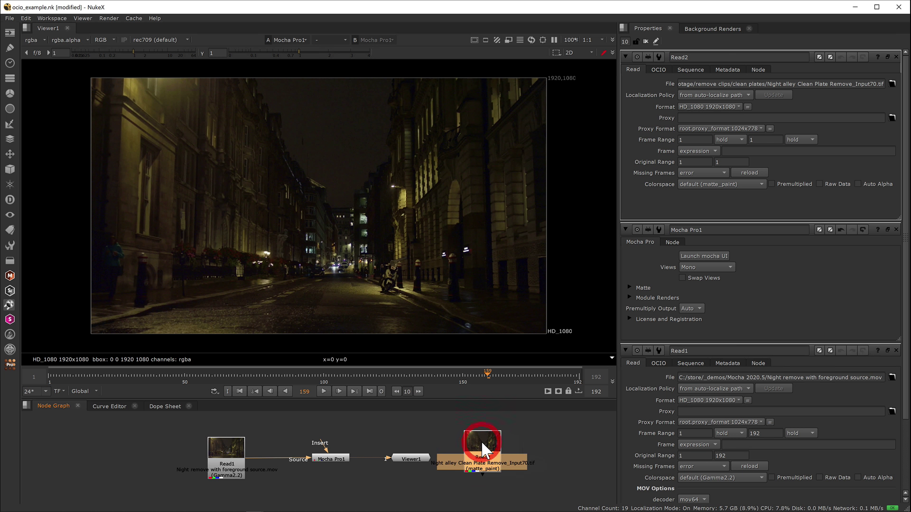
{"action": "key", "text": "2"}
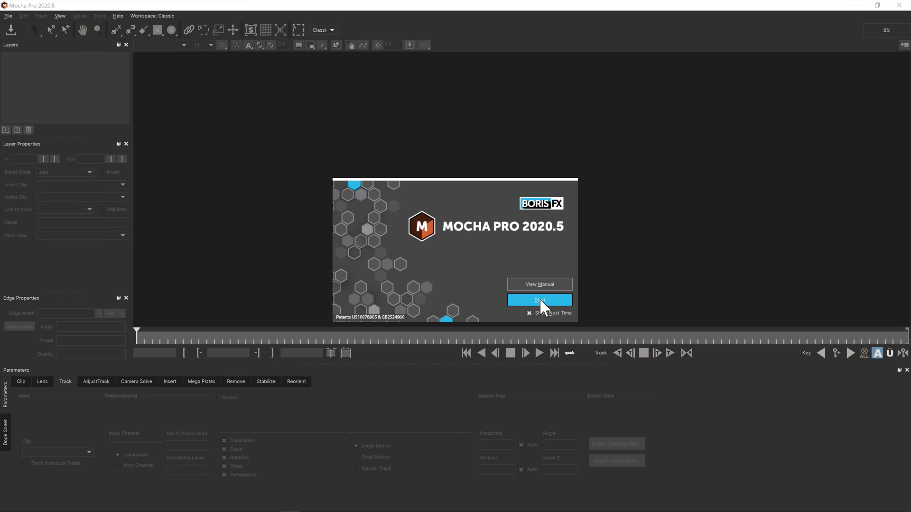
Step: Create a new project from V1-0024_V1-0023_A001_C045_0101T2.mp4, scrub to frame 71, and check readable footage types
{"action": "left_click", "coordinate": [7, 22]}
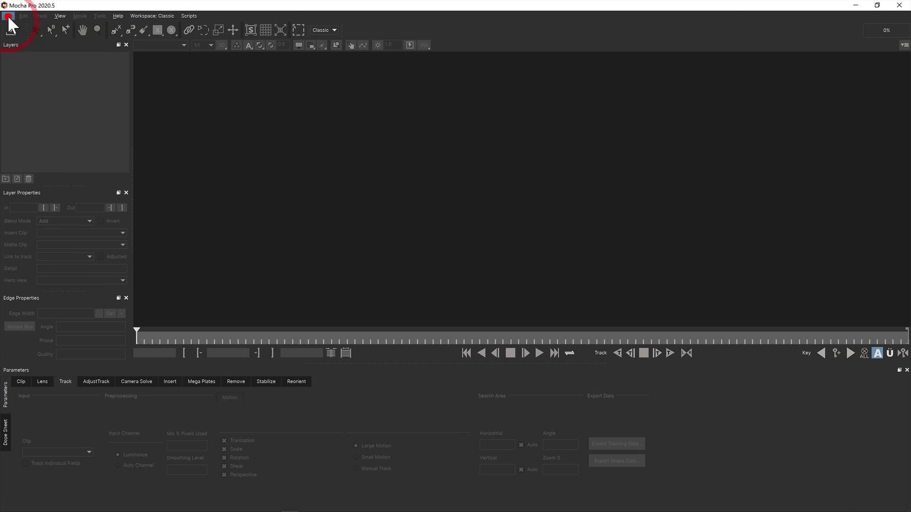
{"action": "left_click", "coordinate": [13, 23]}
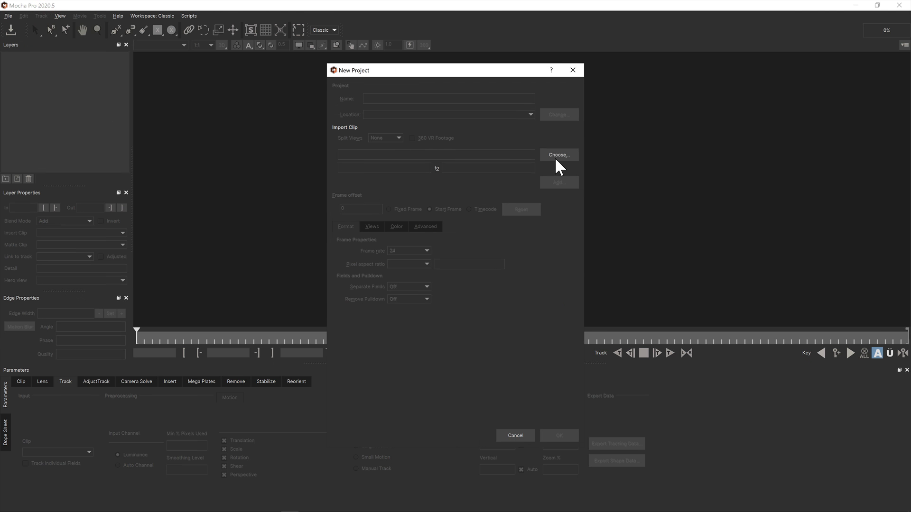
{"action": "left_click", "coordinate": [555, 159]}
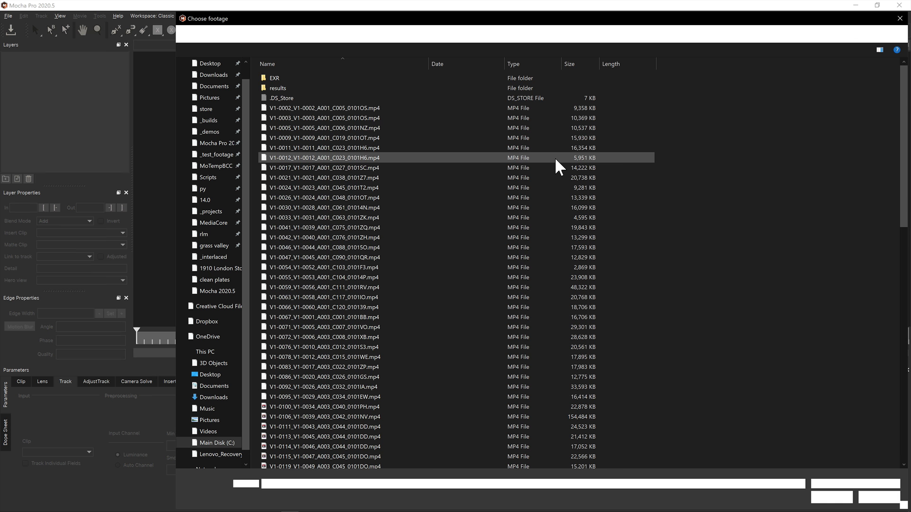
{"action": "double_click", "coordinate": [264, 187]}
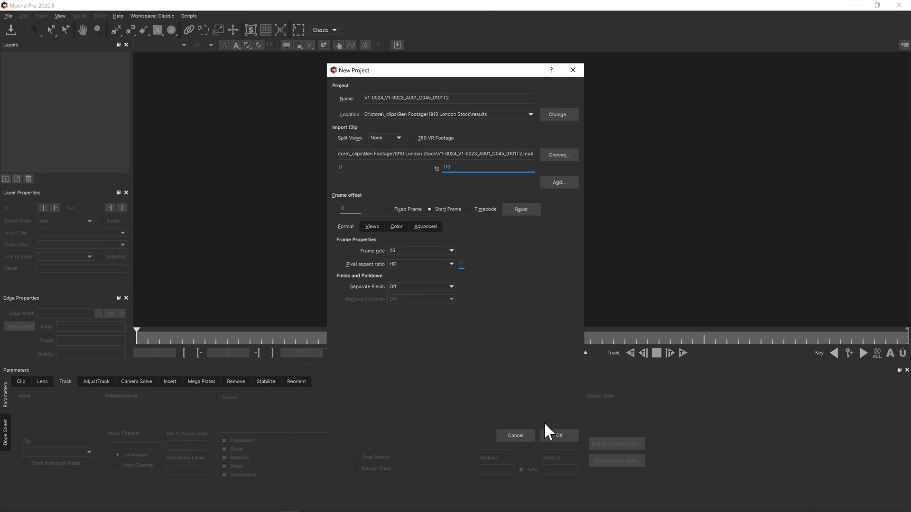
{"action": "left_click", "coordinate": [554, 431]}
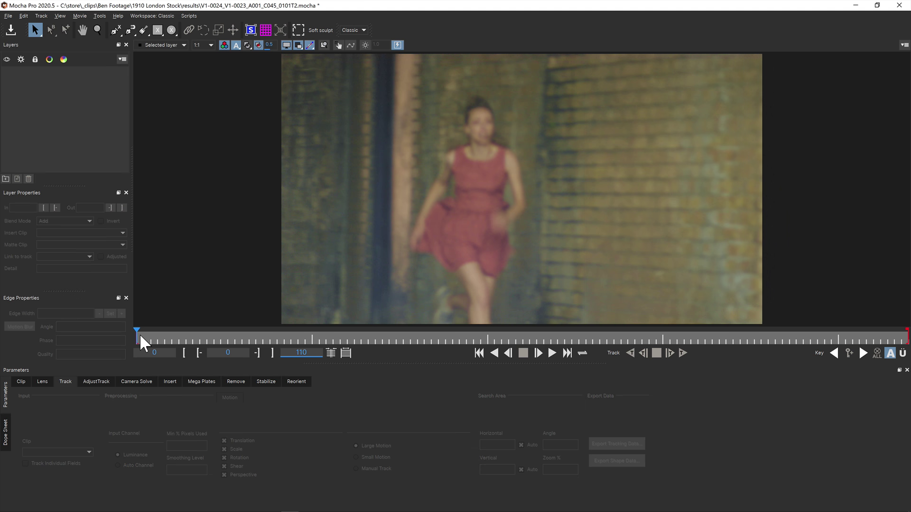
{"action": "left_click_drag", "start_coordinate": [139, 335], "coordinate": [642, 338]}
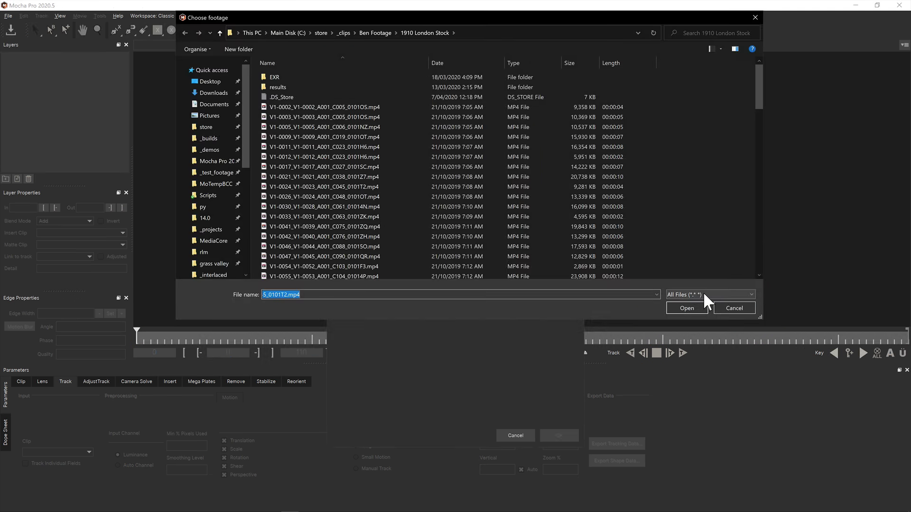
{"action": "left_click", "coordinate": [703, 292]}
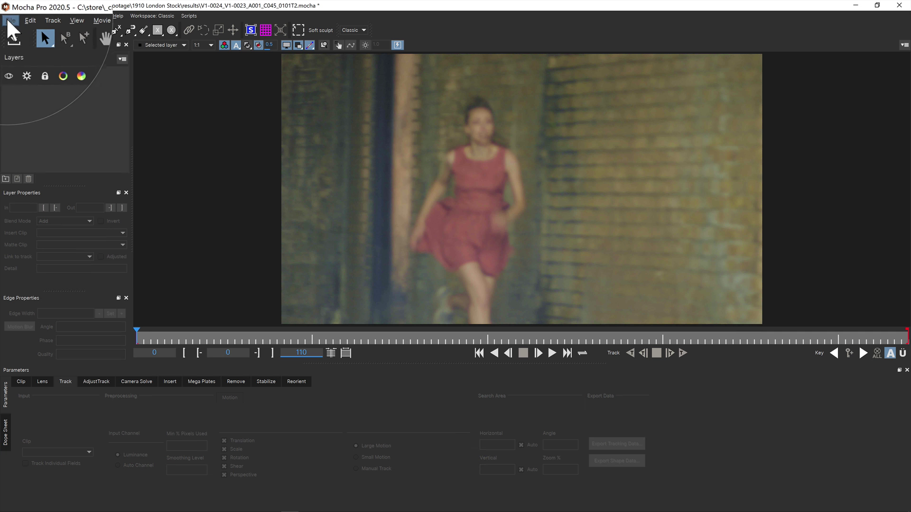
Step: In Preferences, show the Clip settings' Read/write using options, QuickTime or GStreamer
{"action": "left_click", "coordinate": [8, 16]}
{"action": "left_click", "coordinate": [39, 192]}
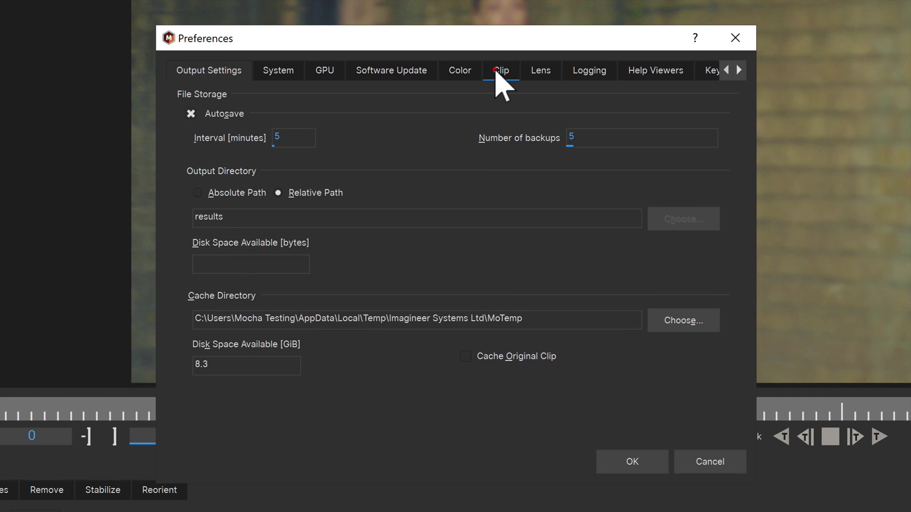
{"action": "left_click", "coordinate": [480, 156]}
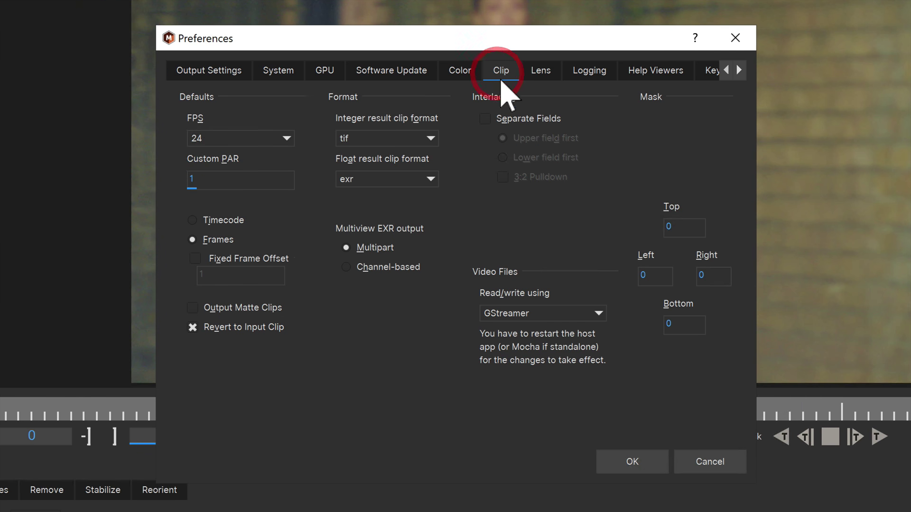
{"action": "left_click", "coordinate": [594, 314]}
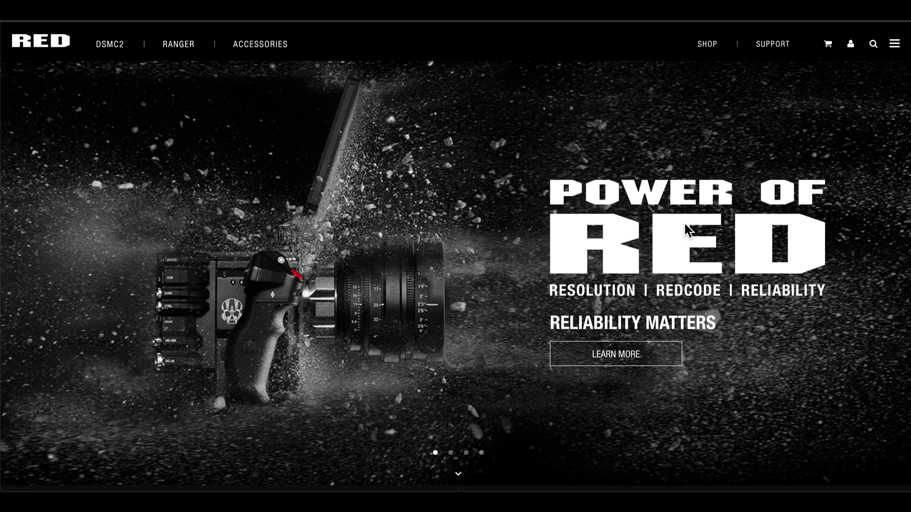
Step: Scroll the RED home page down to the DSMC2 and RANGER product cards
{"action": "scroll", "coordinate": [684, 221], "scroll_direction": "down", "scroll_amount": 2}
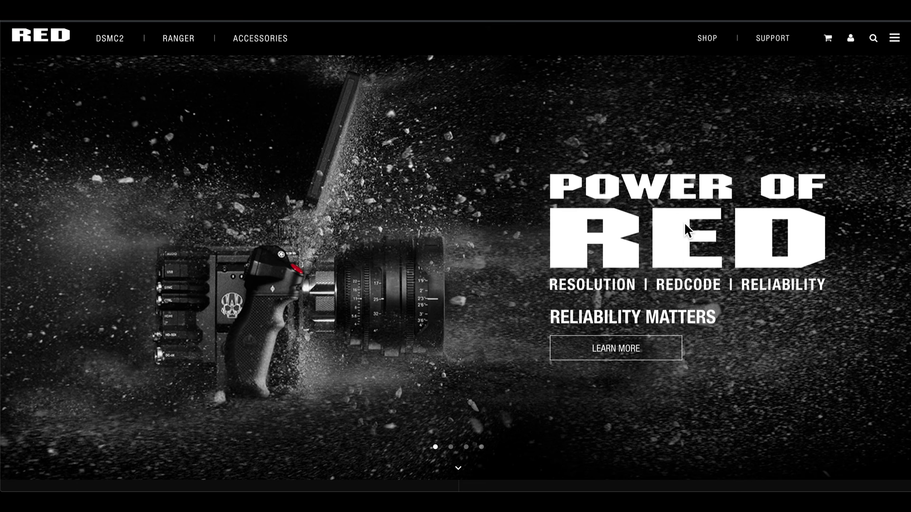
{"action": "scroll", "coordinate": [688, 230], "scroll_direction": "down", "scroll_amount": 7}
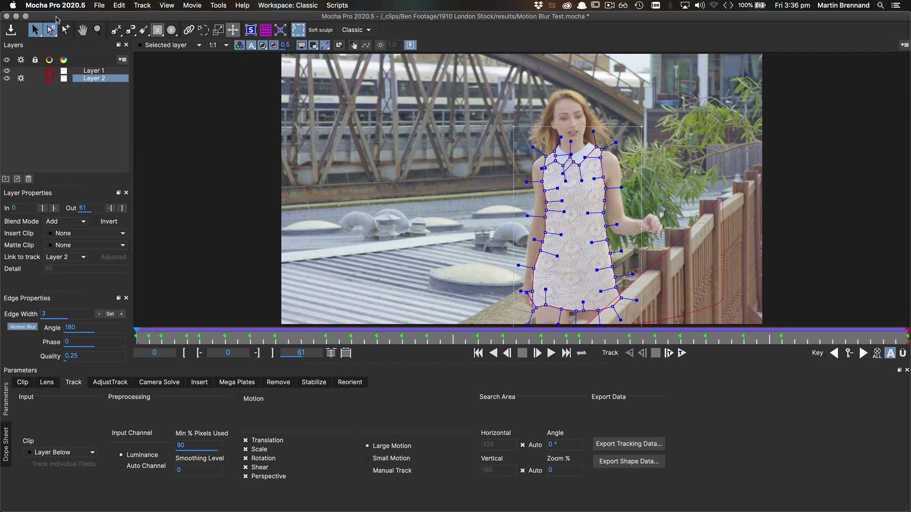
Step: Review the Color and Clip preferences, then scrub the shot forward to about frame 98 and back to 86
{"action": "left_click", "coordinate": [89, 6]}
{"action": "left_click", "coordinate": [79, 32]}
{"action": "left_click", "coordinate": [450, 151]}
{"action": "left_click", "coordinate": [484, 149]}
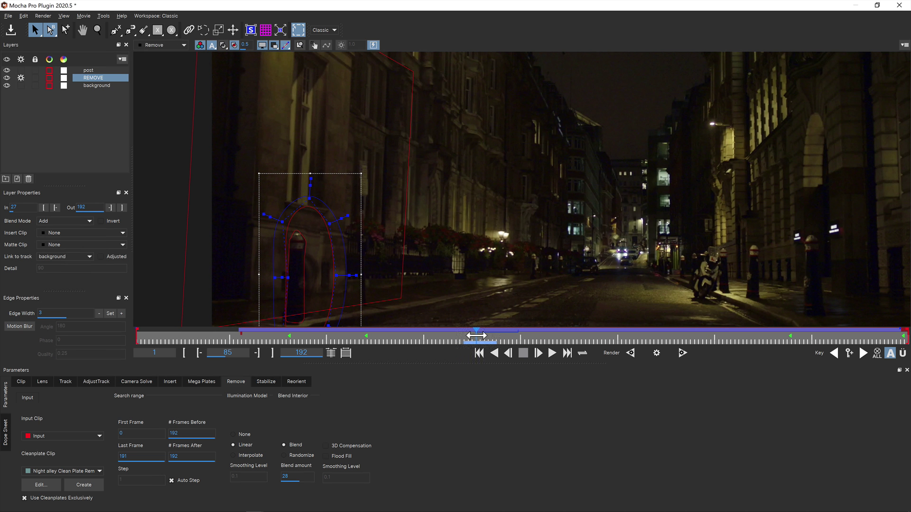
{"action": "left_click_drag", "start_coordinate": [476, 335], "coordinate": [536, 333]}
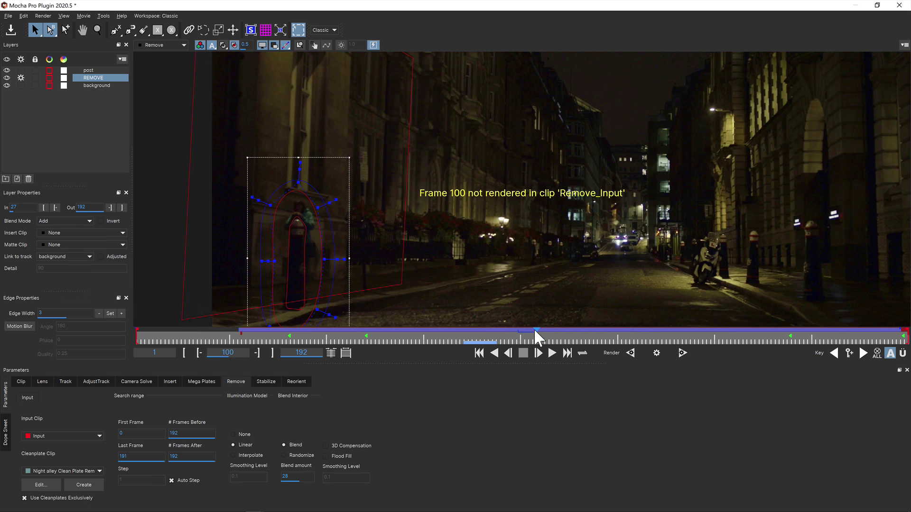
{"action": "left_click_drag", "start_coordinate": [505, 335], "coordinate": [479, 336]}
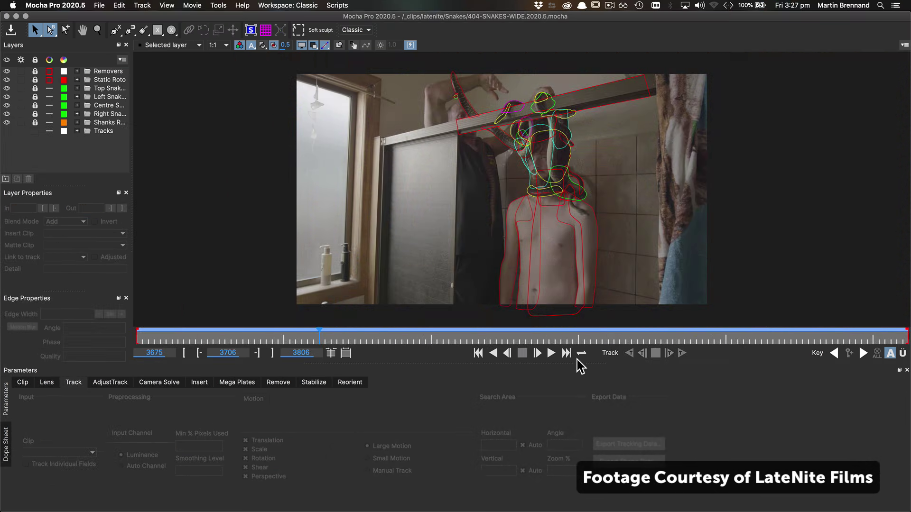
Step: Play the 404-SNAKES-WIDE shot forward from frame 3675, then stop it partway
{"action": "left_click", "coordinate": [549, 352]}
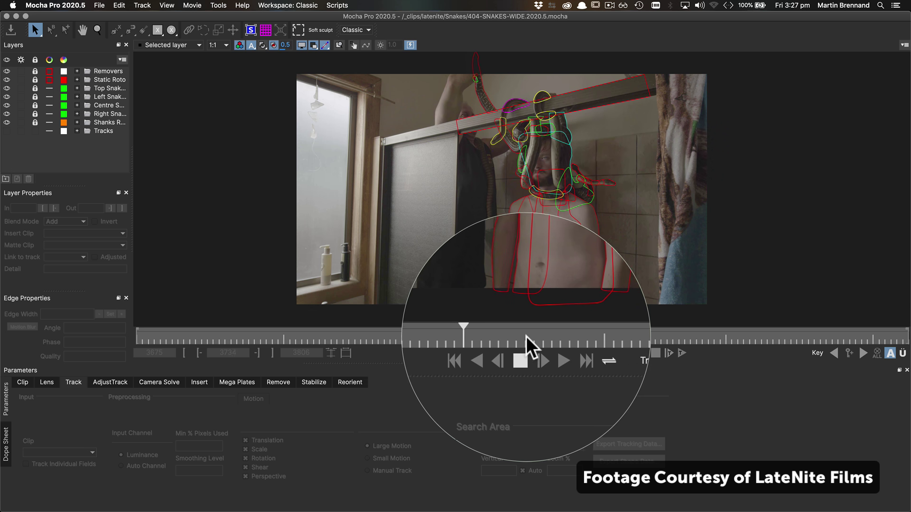
{"action": "left_click", "coordinate": [525, 355]}
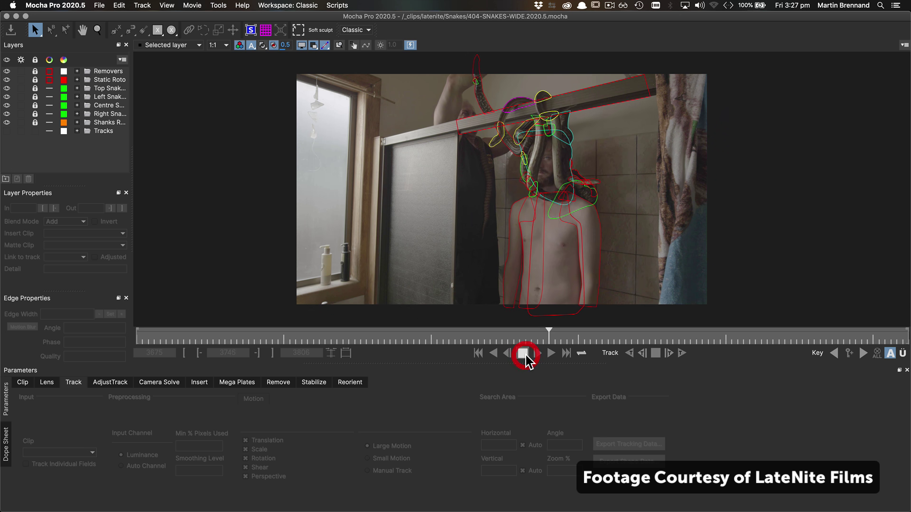